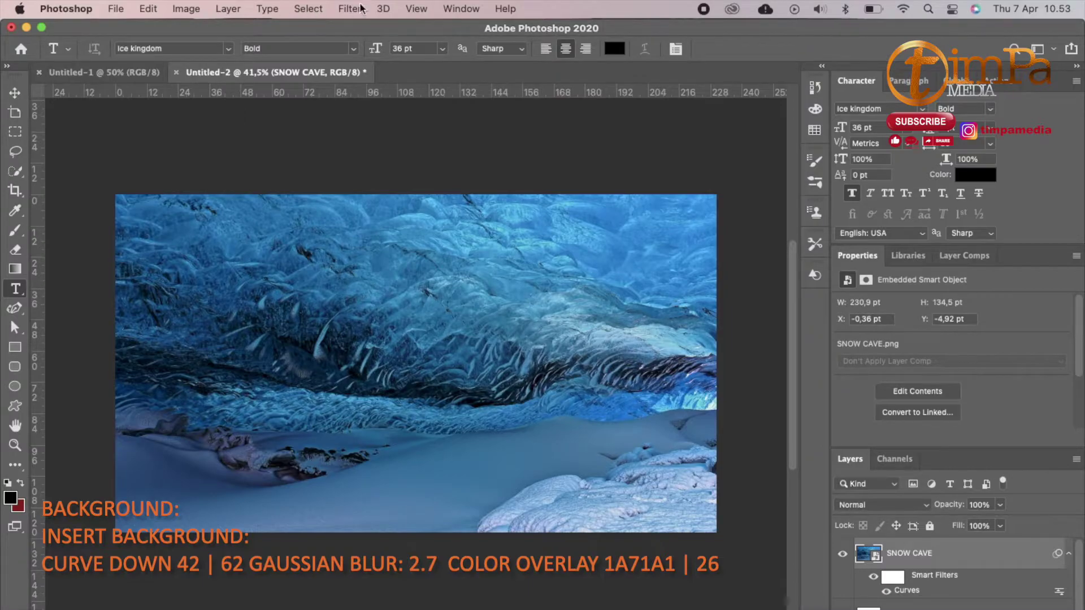
Apply a Gaussian Blur smart filter with a radius of 2.7 pixels to the SNOW CAVE background layer.
mouse_move(535, 186)
click(604, 235)
click(995, 214)
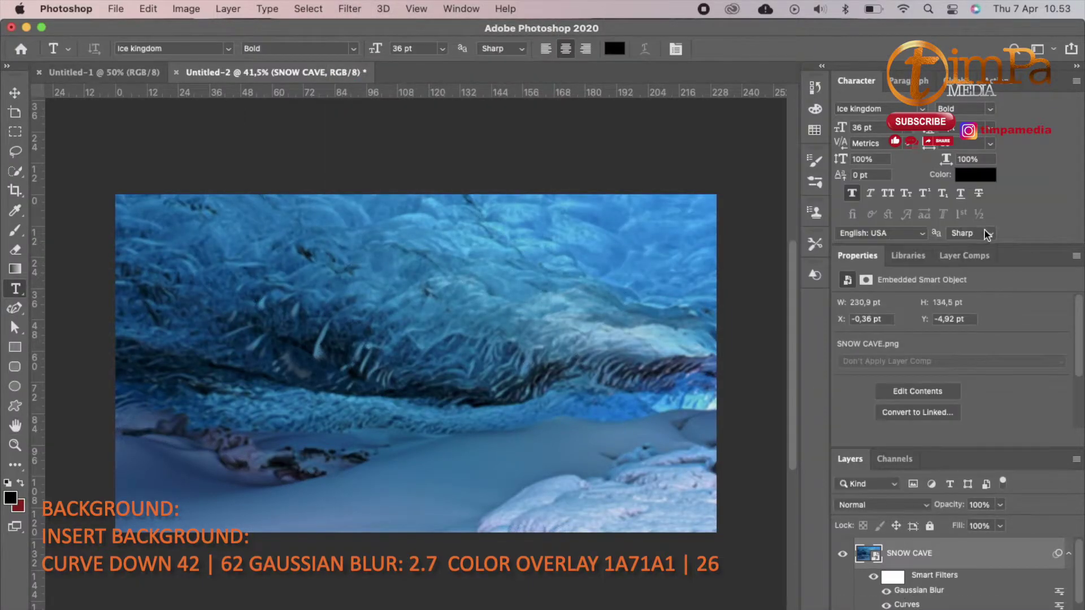
Add a Color Overlay in color 1a71a1 at 26% opacity to the SNOW CAVE layer.
double_click(959, 557)
click(565, 371)
click(846, 290)
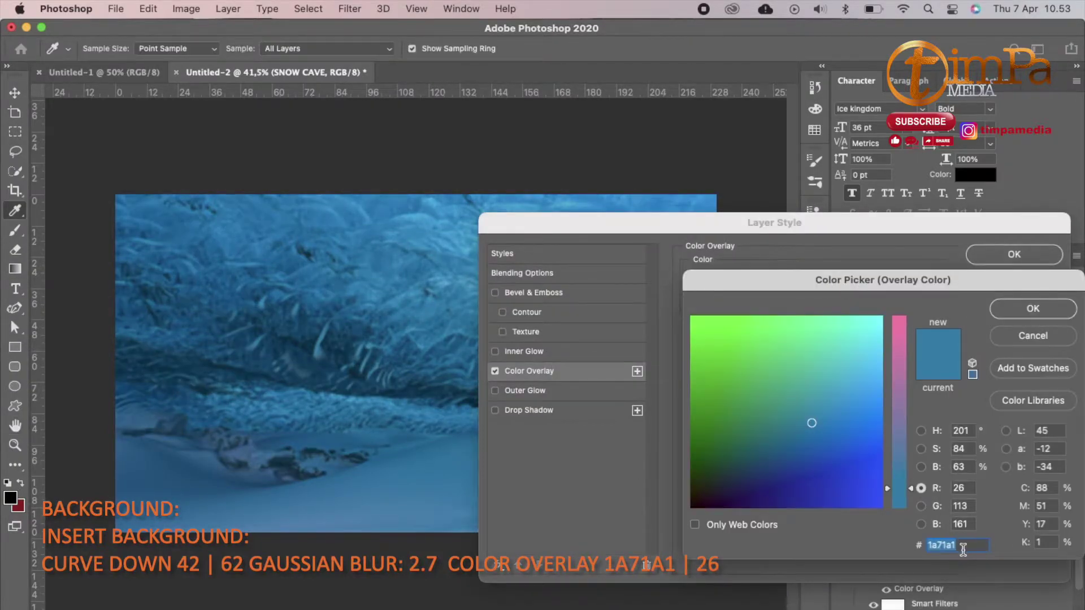
click(1025, 311)
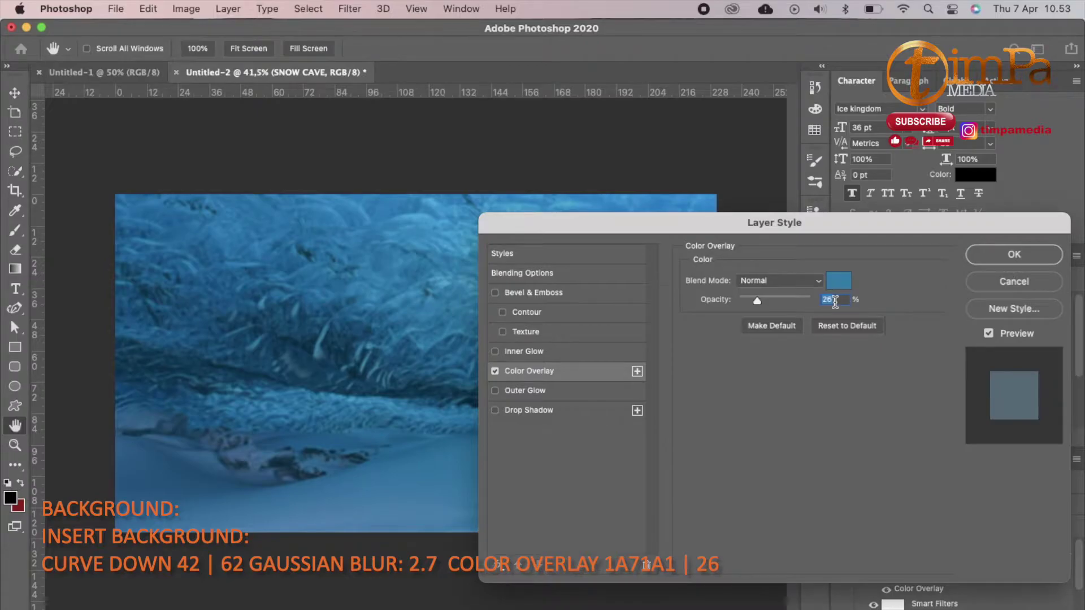
key(Return)
Create a text layer reading FREEZE in Ice kingdom Bold, 36 pt, on the upper part of the cave image.
key(t)
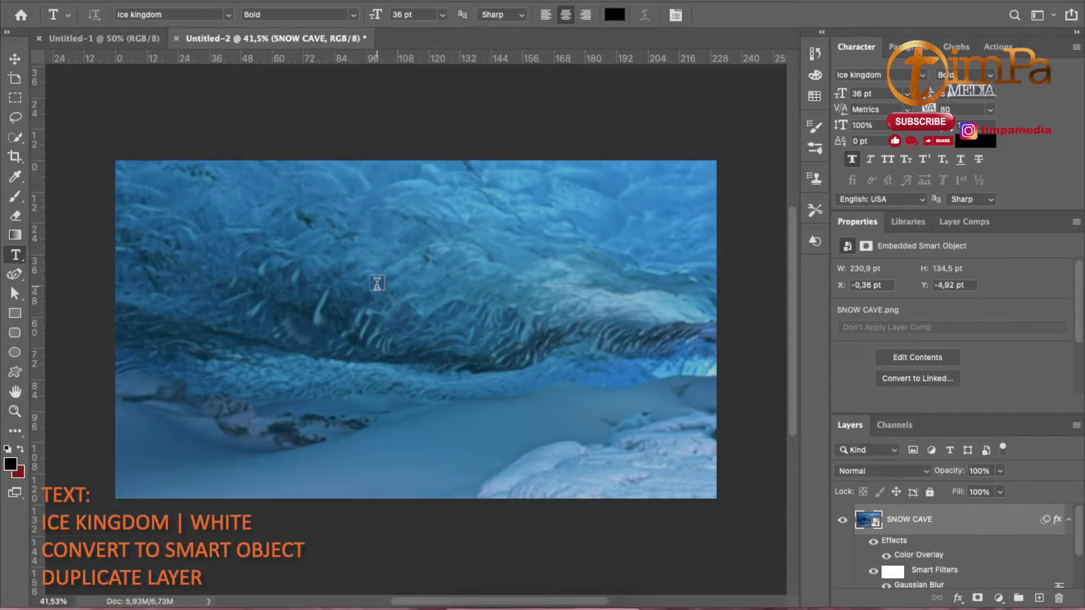
click(376, 283)
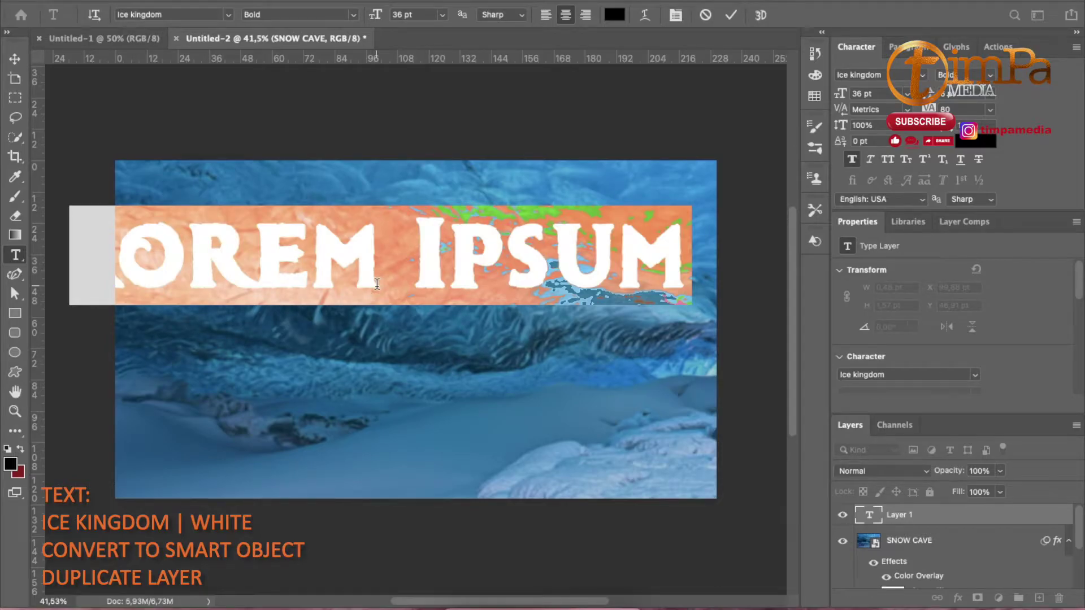
text(FREEZE)
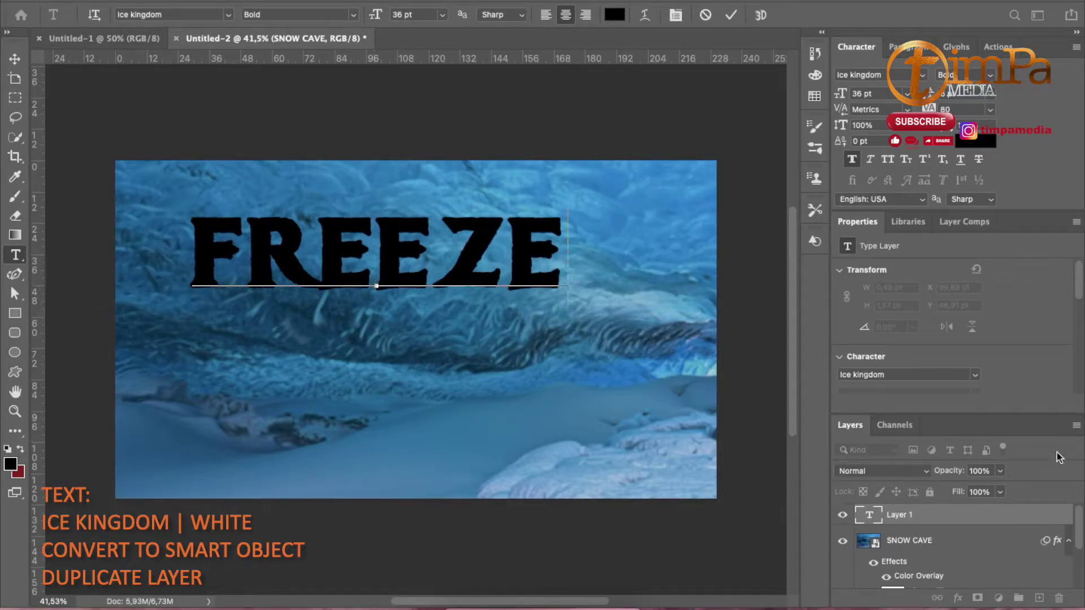
click(981, 540)
click(981, 515)
Move the FREEZE text slightly down and center it horizontally on the canvas.
key(ctrl+t)
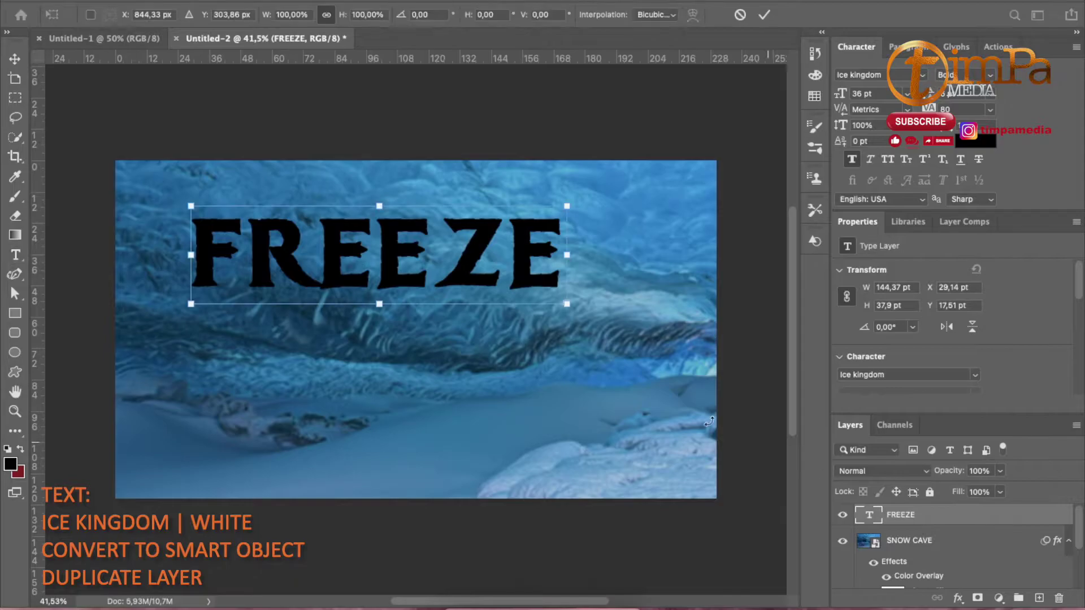
drag(382, 253, 425, 263)
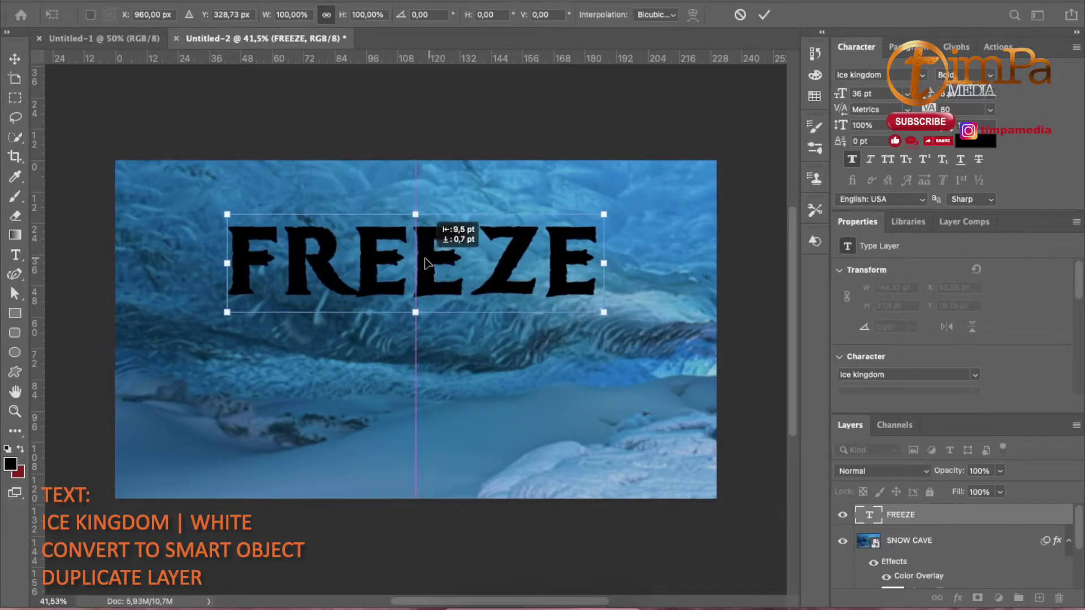
key(Return)
Change the FREEZE text color to white (FFFFFF).
double_click(868, 521)
click(615, 15)
text(FFFFFF)
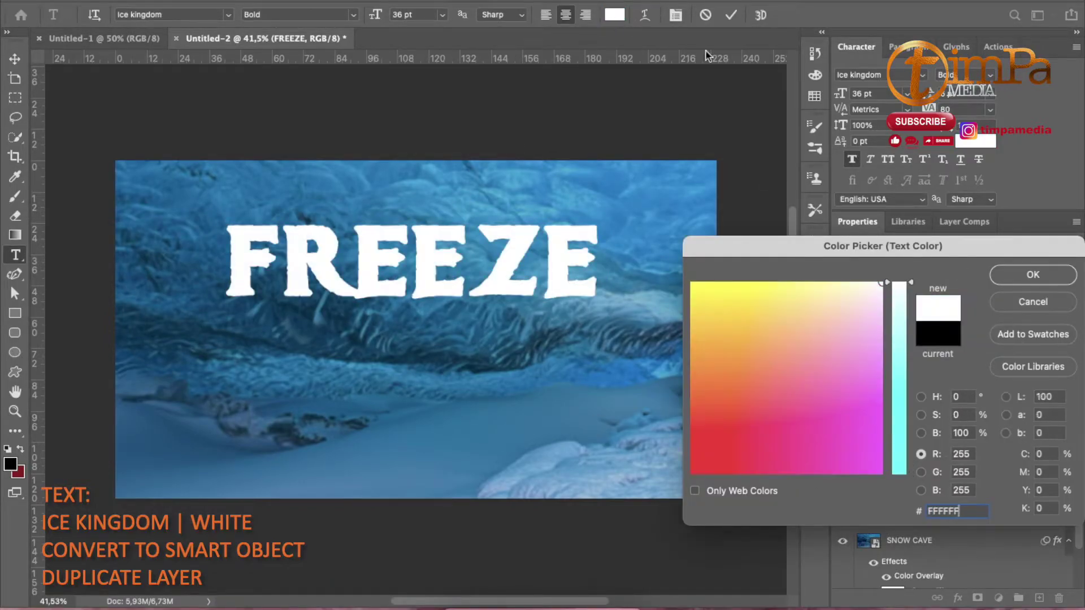
click(1032, 274)
click(1004, 515)
Convert the FREEZE text layer to a smart object and duplicate it.
right_click(1004, 514)
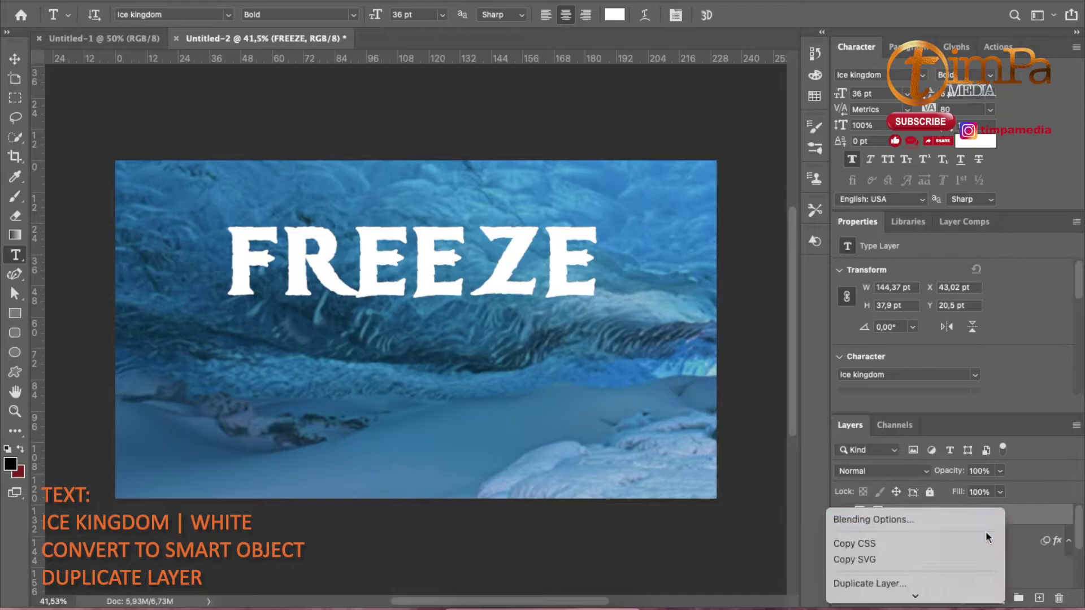
click(969, 494)
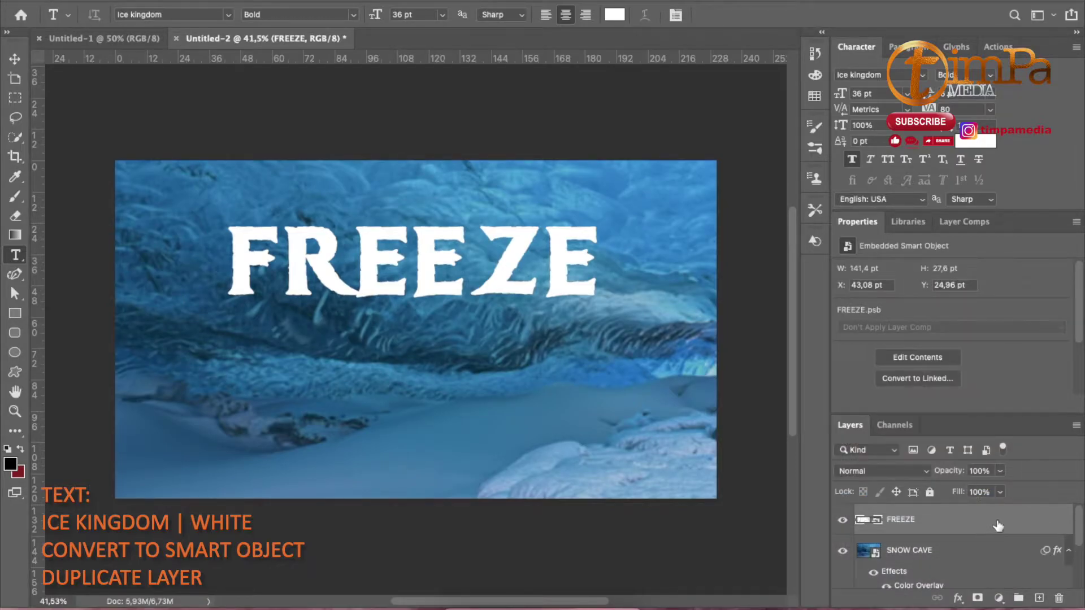
drag(997, 525, 1039, 598)
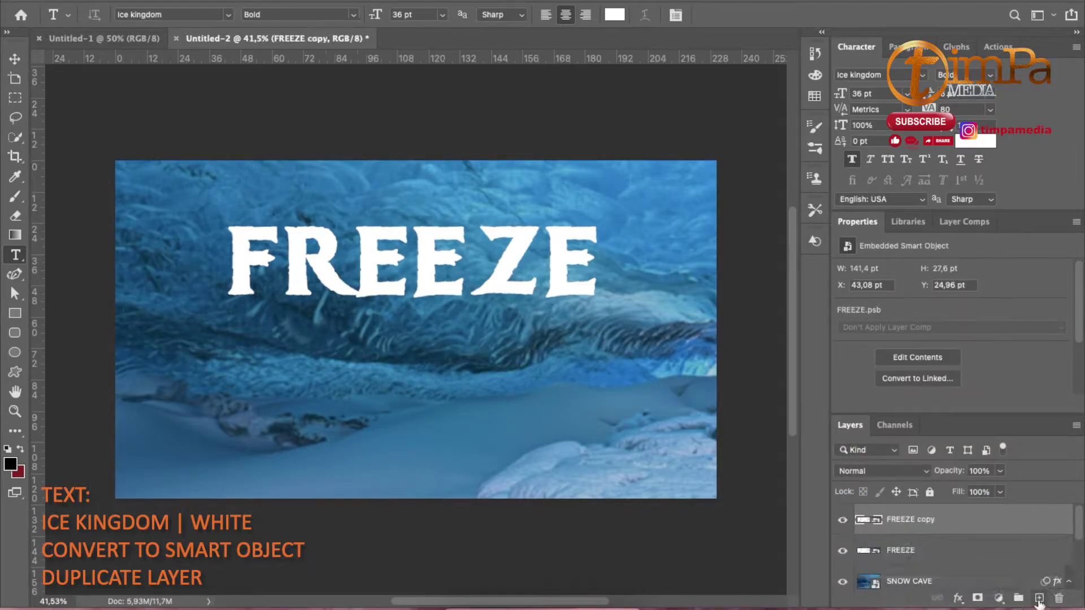
Give the original FREEZE layer a Bevel & Emboss: Inner Bevel, Smooth, depth 150%, Down, size 30 px, soften 2 px, Rolling Slope gloss contour.
double_click(999, 553)
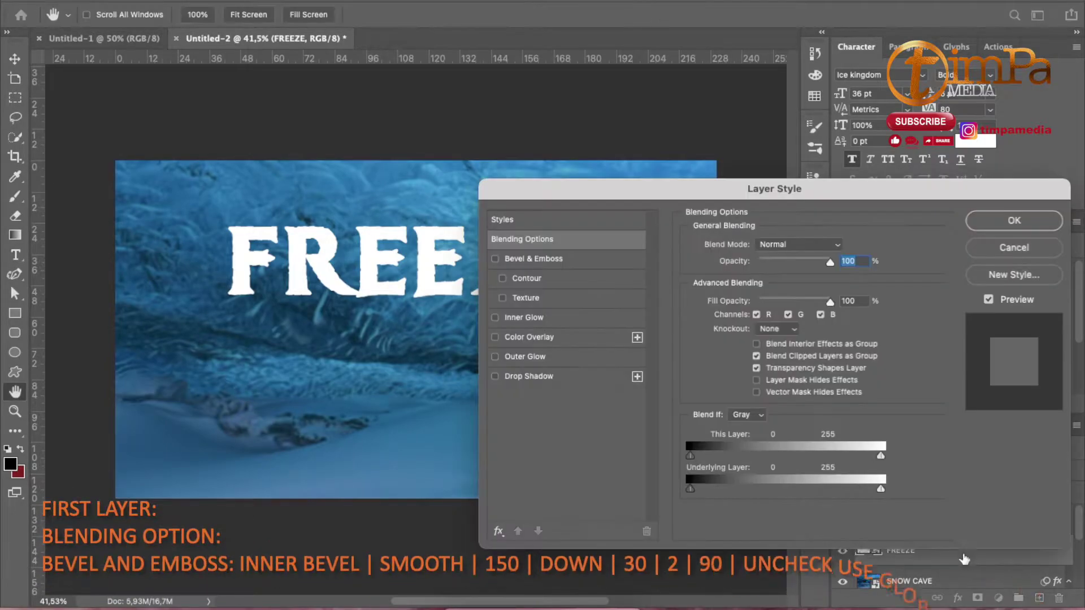
click(575, 260)
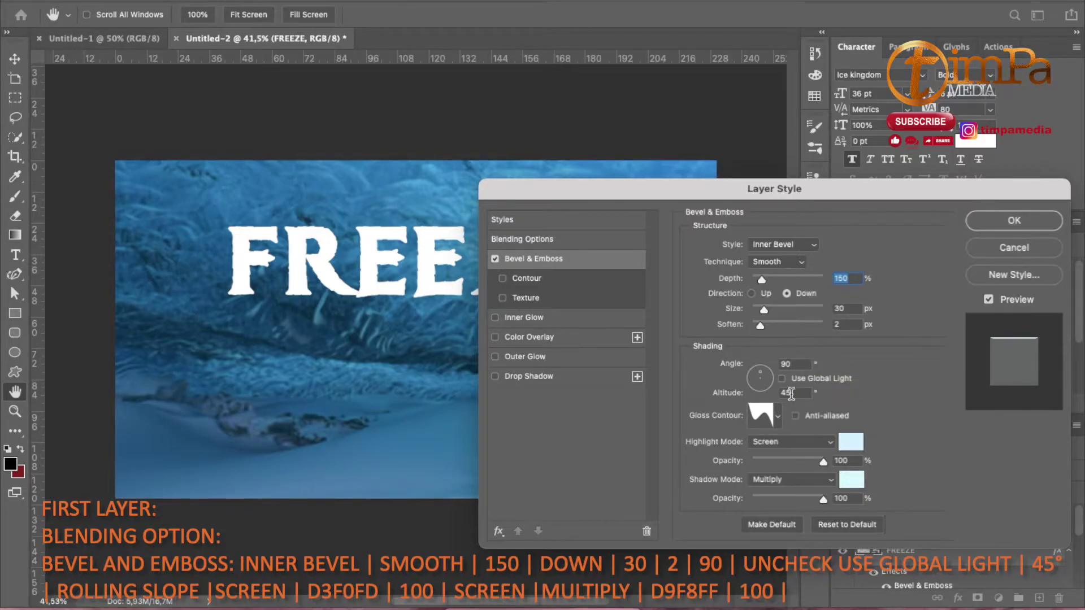
click(778, 417)
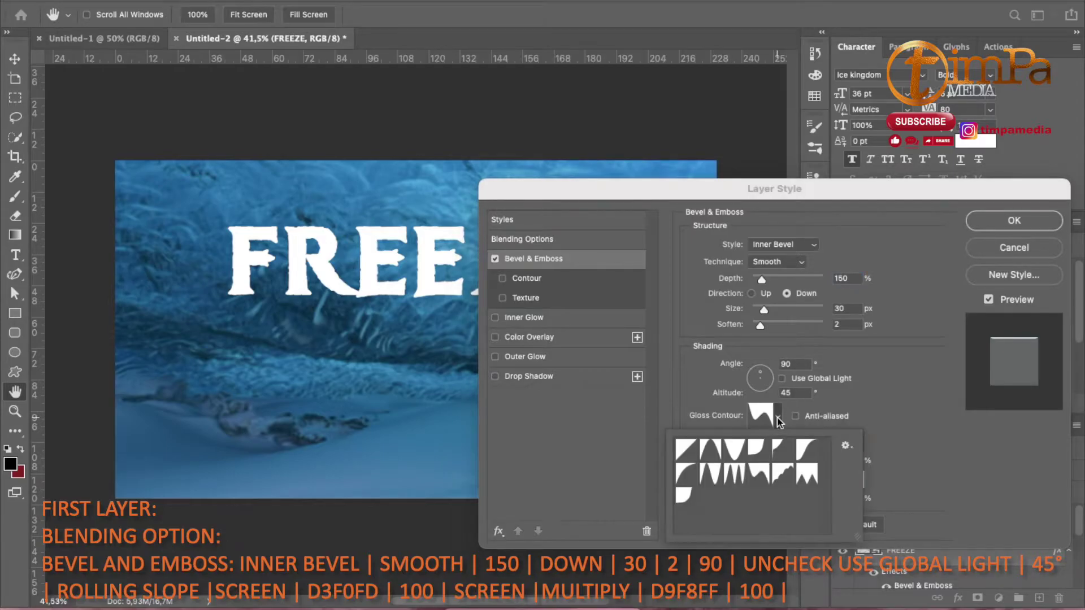
click(757, 476)
key(Return)
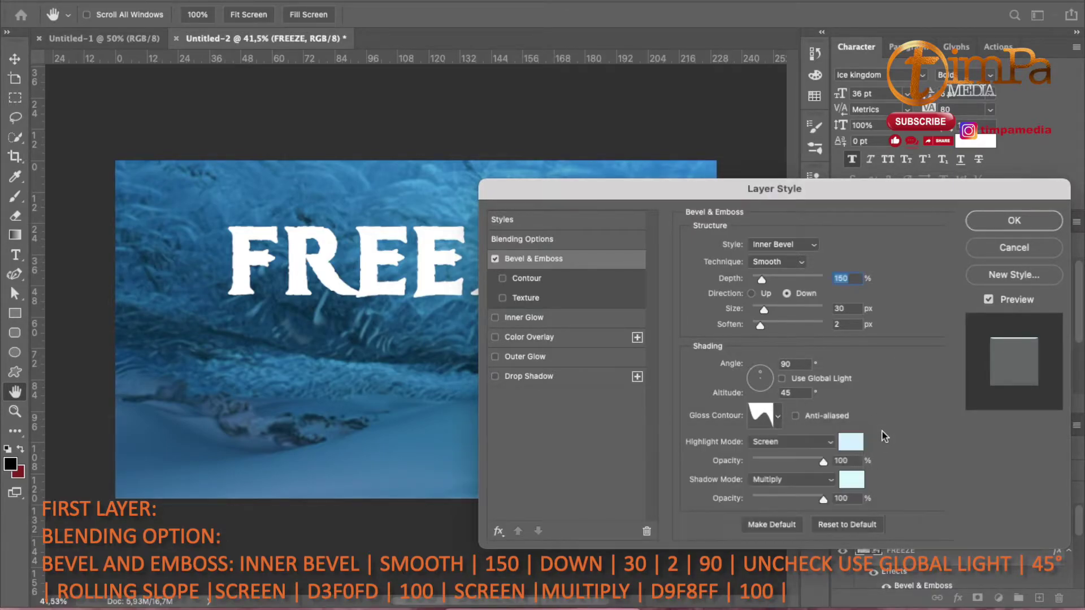
Set the bevel's Screen highlight color to d3f0fd and its Multiply shadow color to d9f8ff, both at 100% opacity.
click(850, 442)
double_click(959, 512)
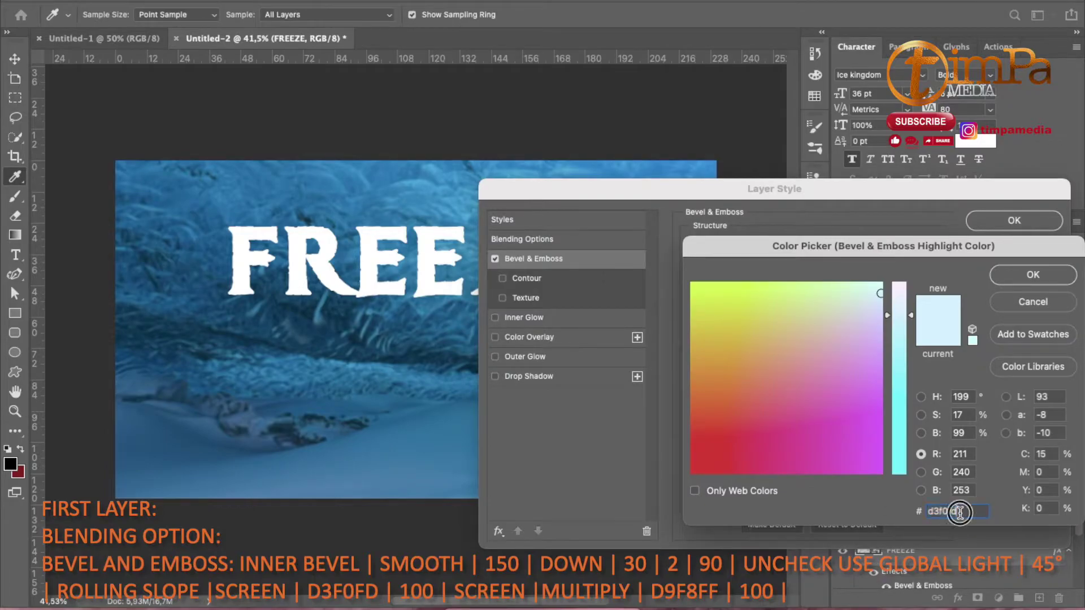
click(994, 276)
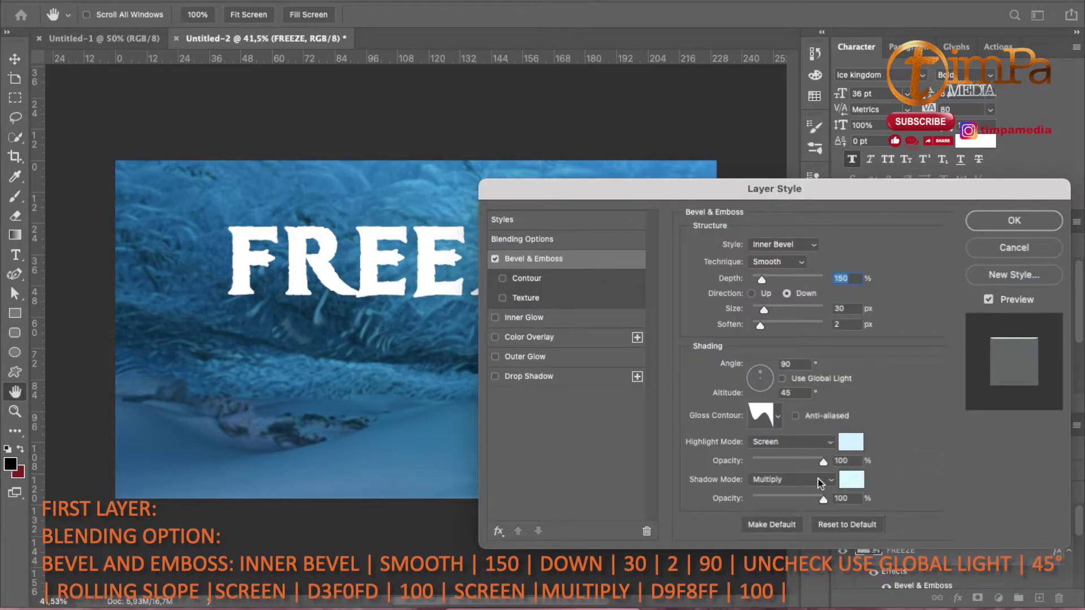
click(852, 479)
double_click(971, 512)
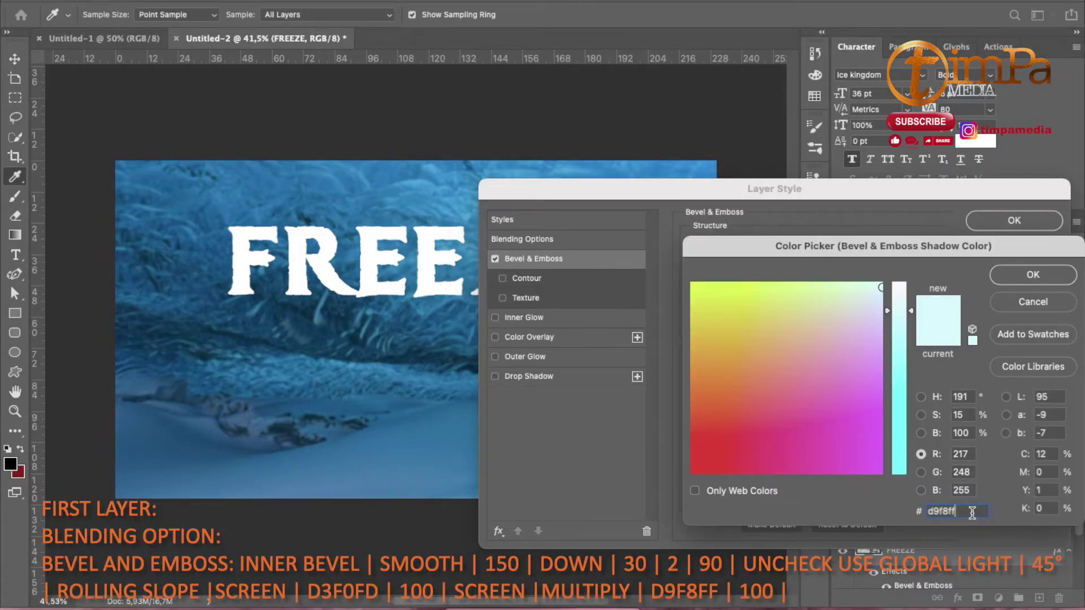
click(1012, 276)
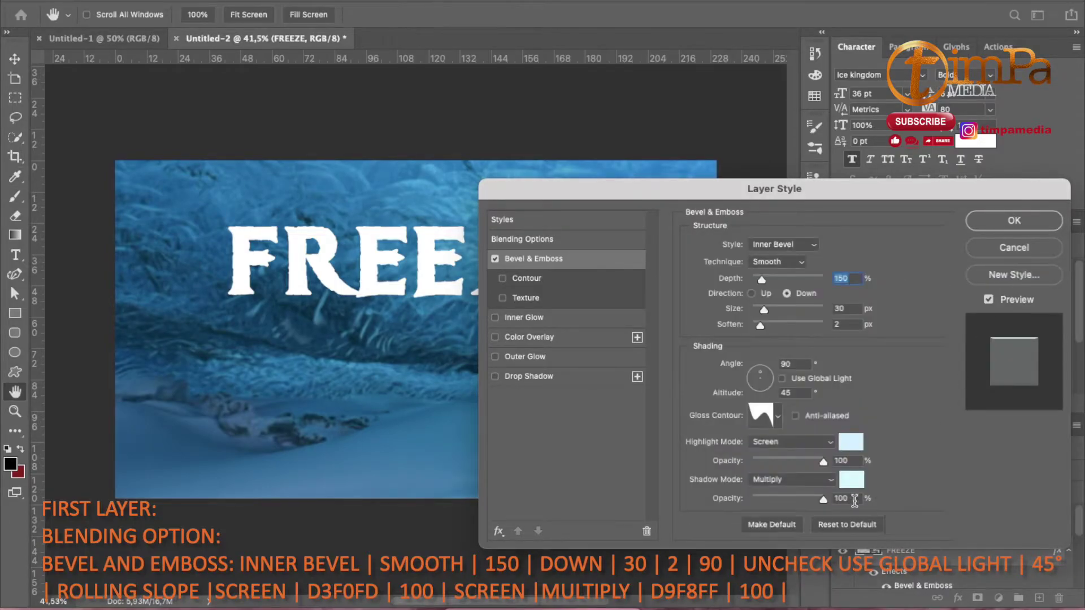
Add a Texture to the bevel using the Molecular pattern at 100% scale and +100% depth.
click(525, 297)
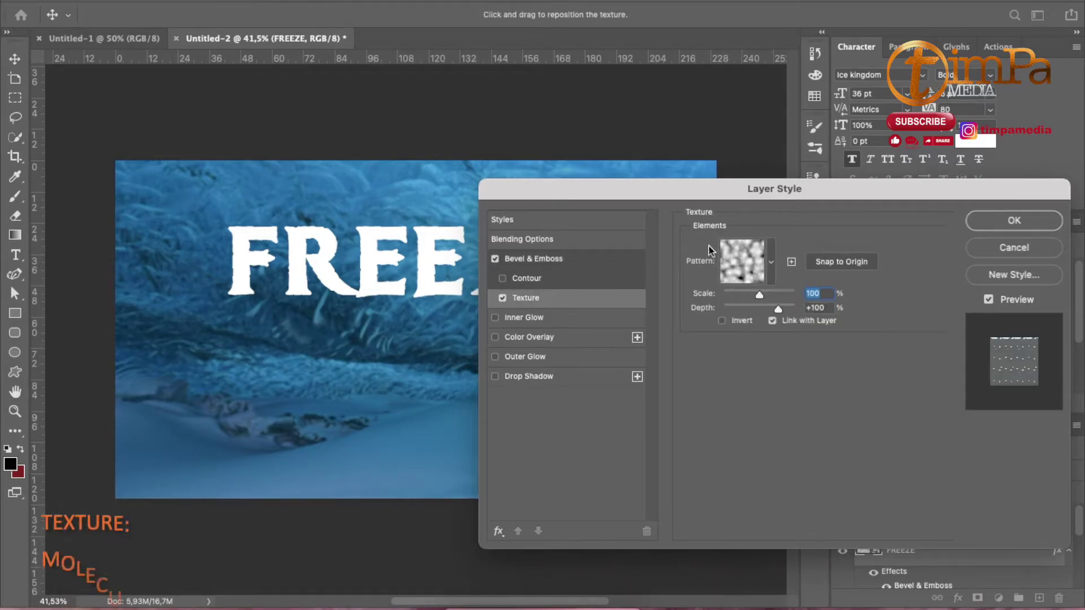
click(771, 273)
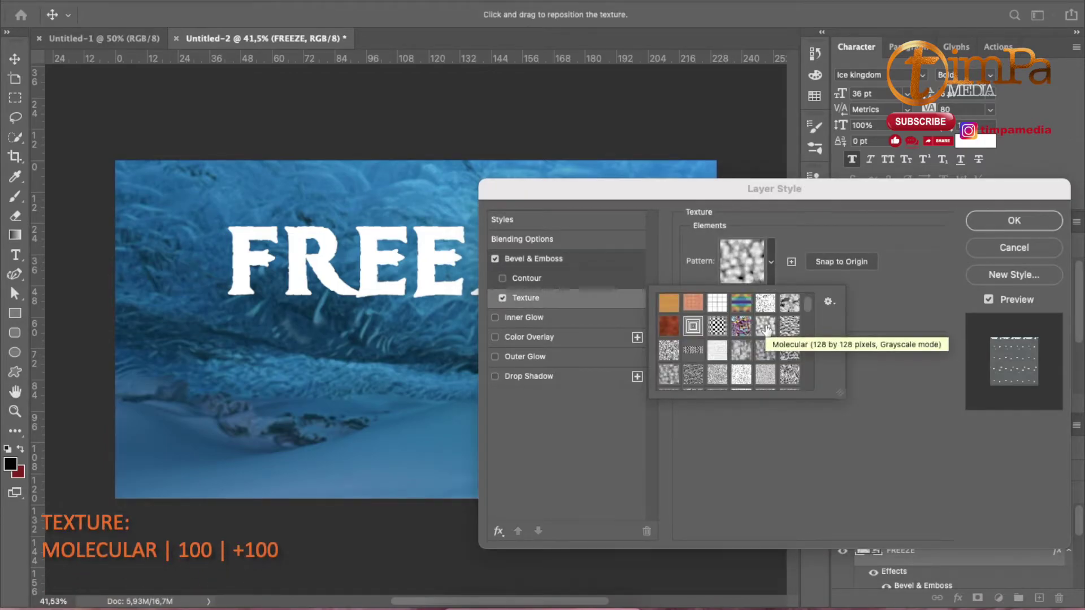
click(863, 307)
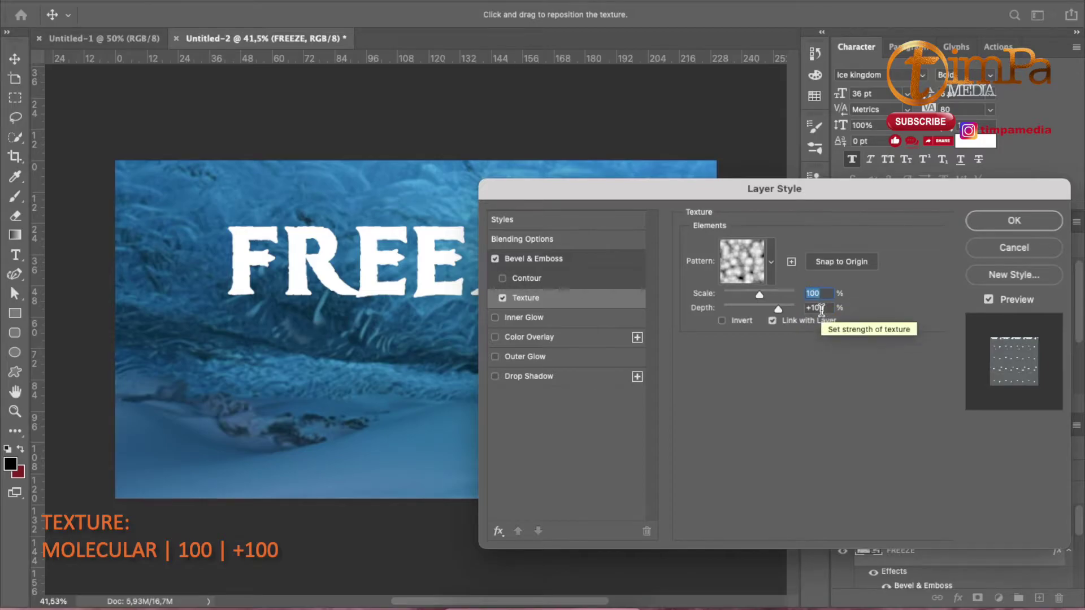
Add an Inner Glow: Screen, 50% opacity, color cdf4ff, Softer technique, Edge source, size 30 px, Linear contour, 50% range.
click(526, 317)
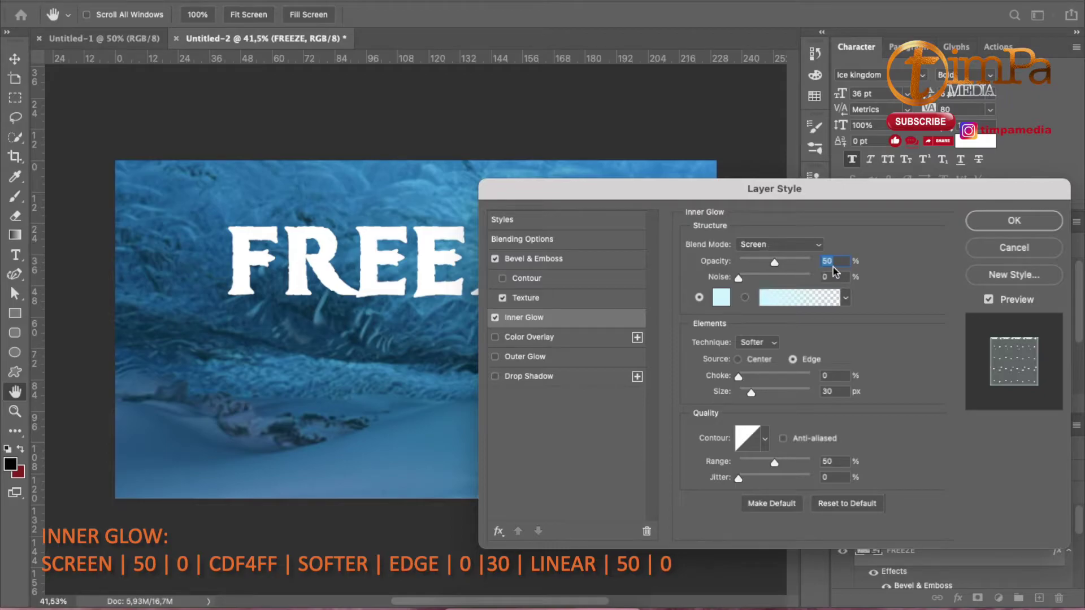
click(720, 297)
text(cdf4ff)
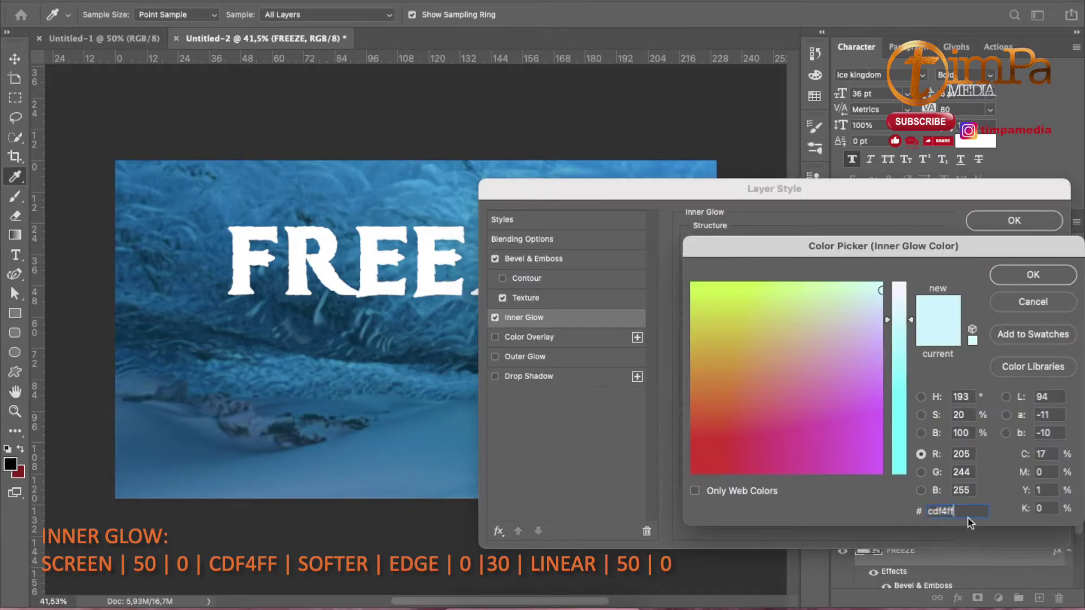
click(1031, 272)
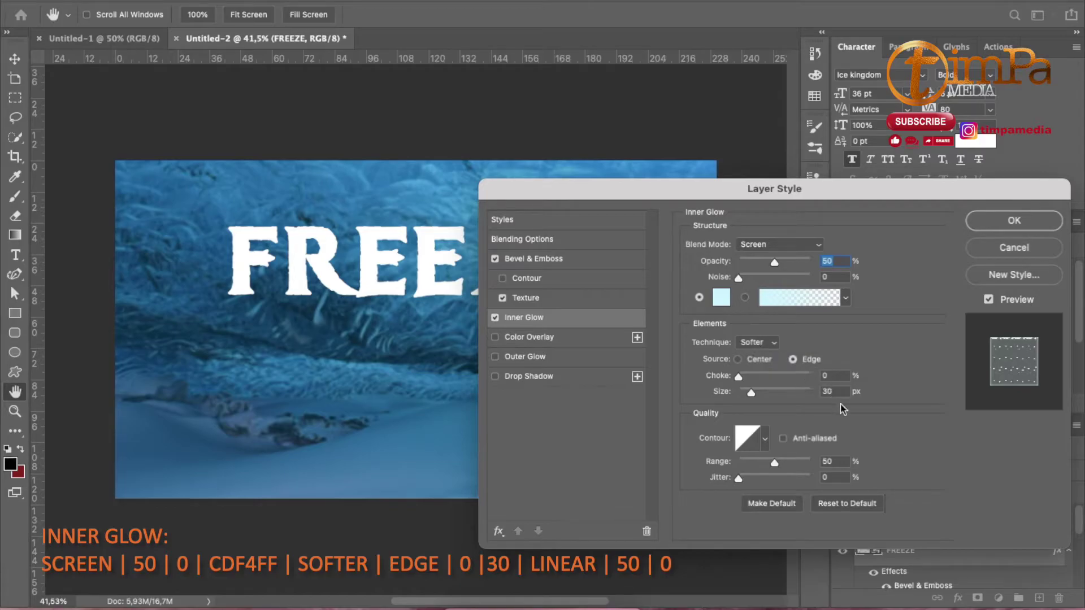
click(766, 438)
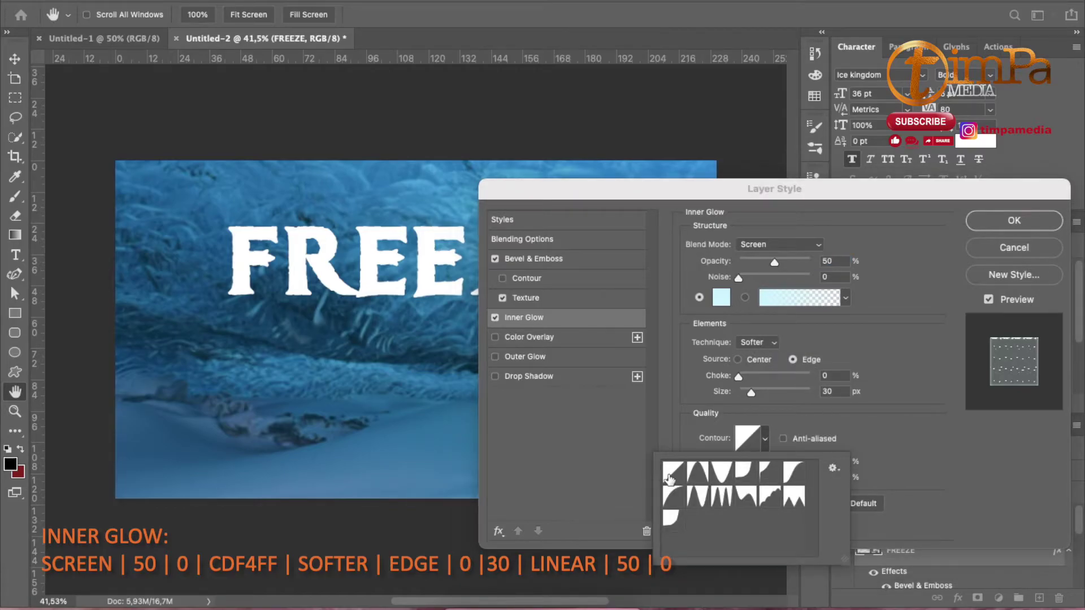
click(903, 466)
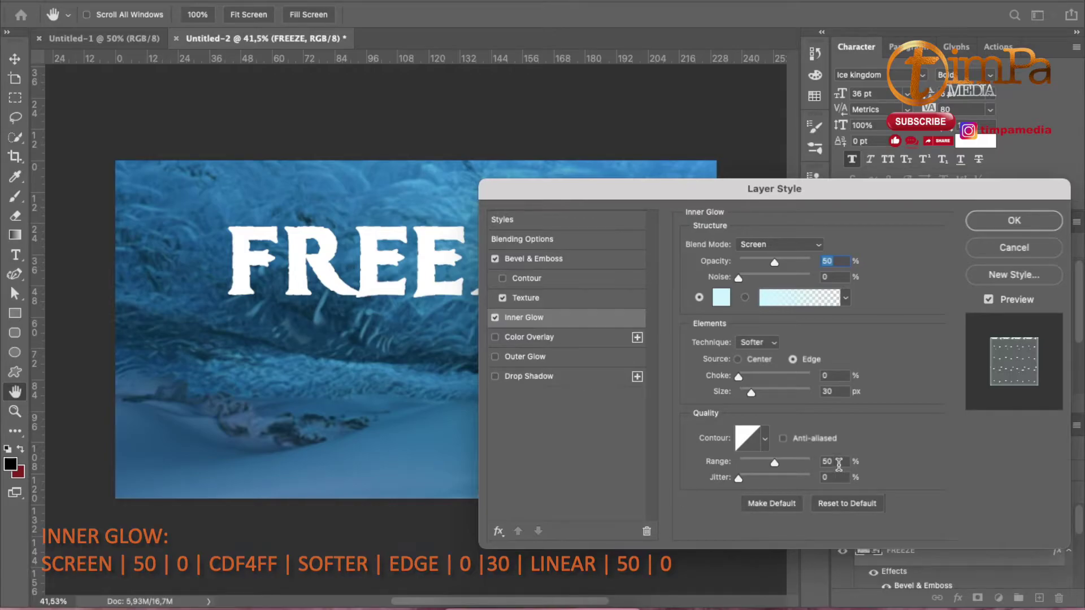
Add a Drop Shadow: Screen, ffffff, 75% opacity, -90° angle, distance 2 px, spread 30%, size 3 px, Linear contour, and apply the layer style.
click(541, 377)
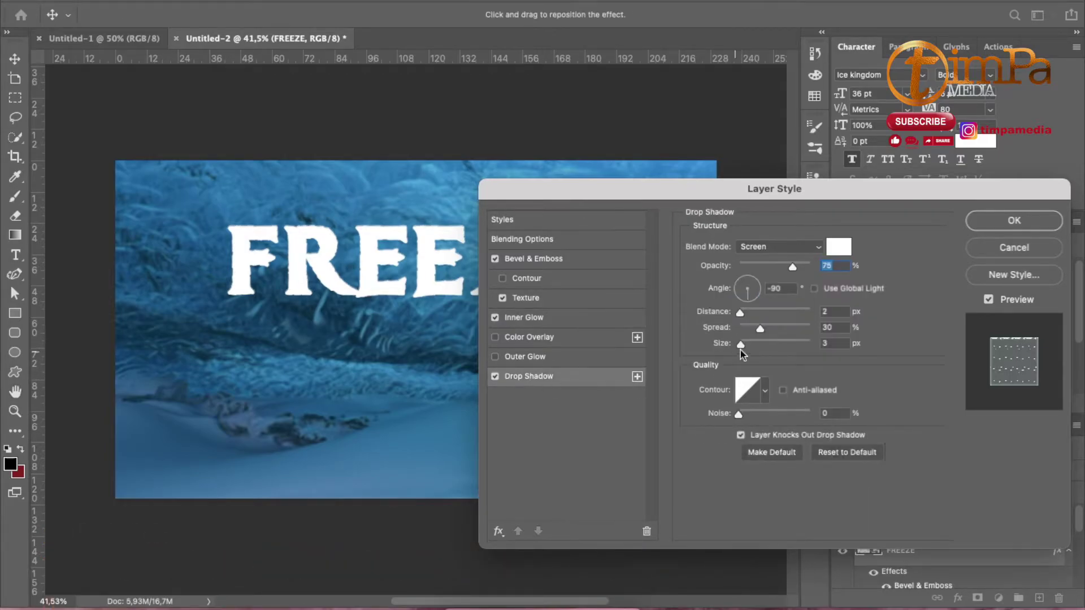
click(838, 248)
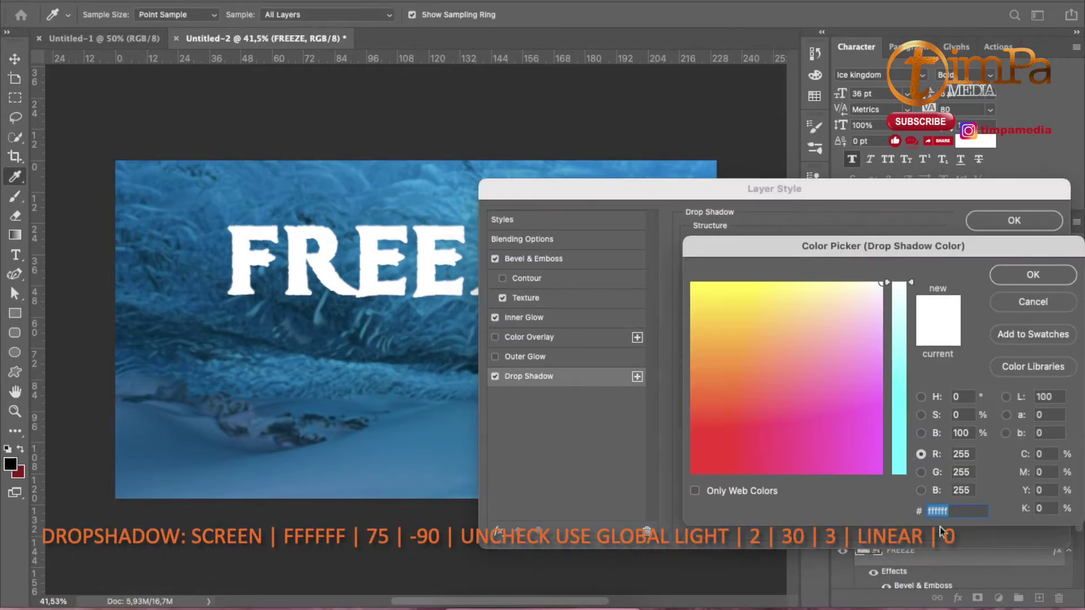
click(1030, 277)
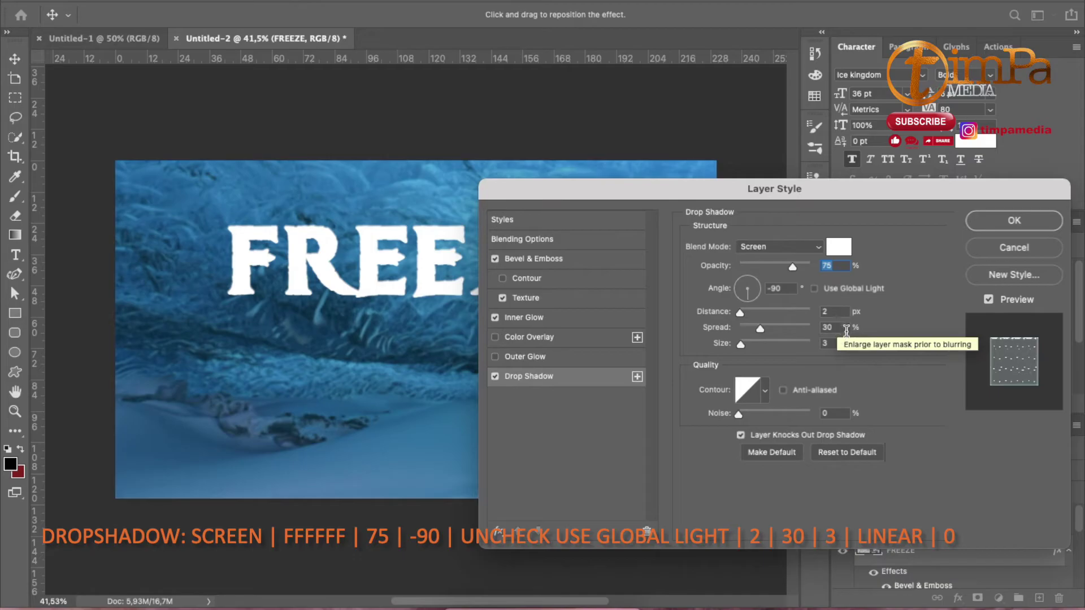
click(764, 390)
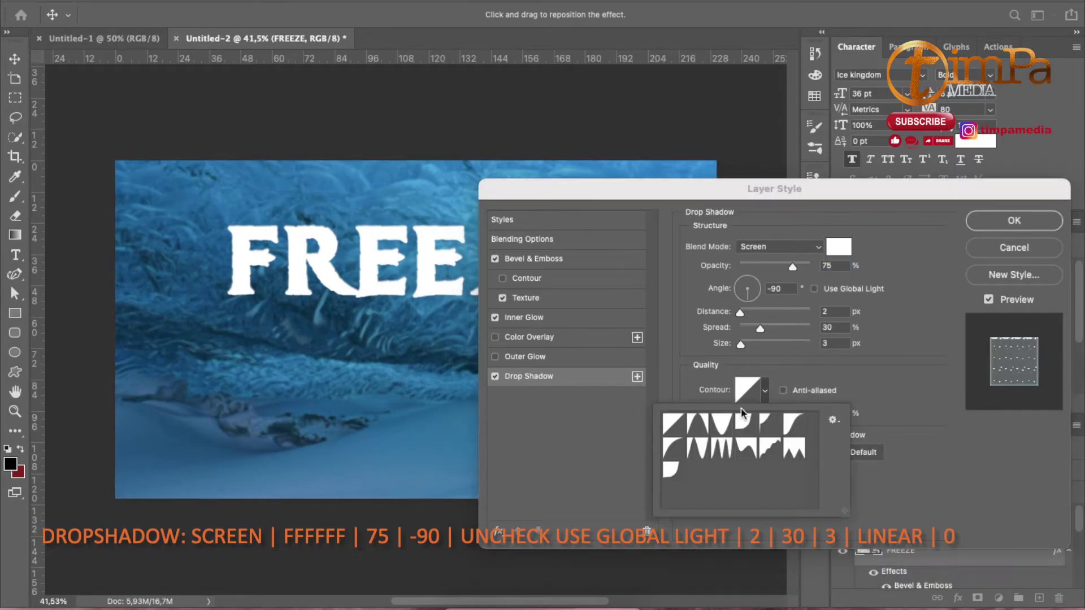
click(891, 440)
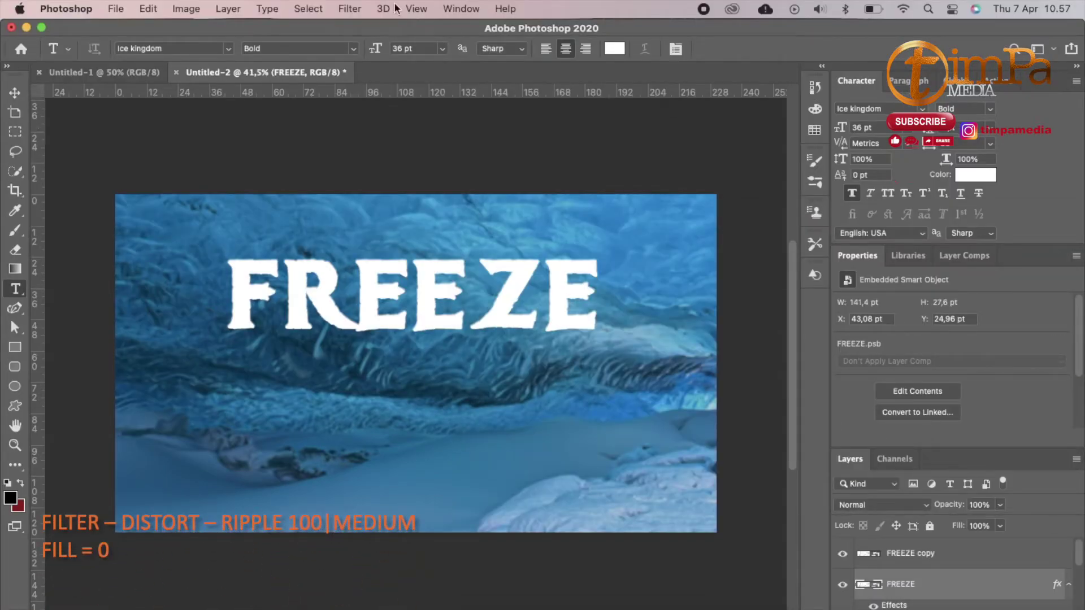
Apply a Ripple distortion of 100% at Medium size to the FREEZE layer and set its Fill to 0%.
click(350, 8)
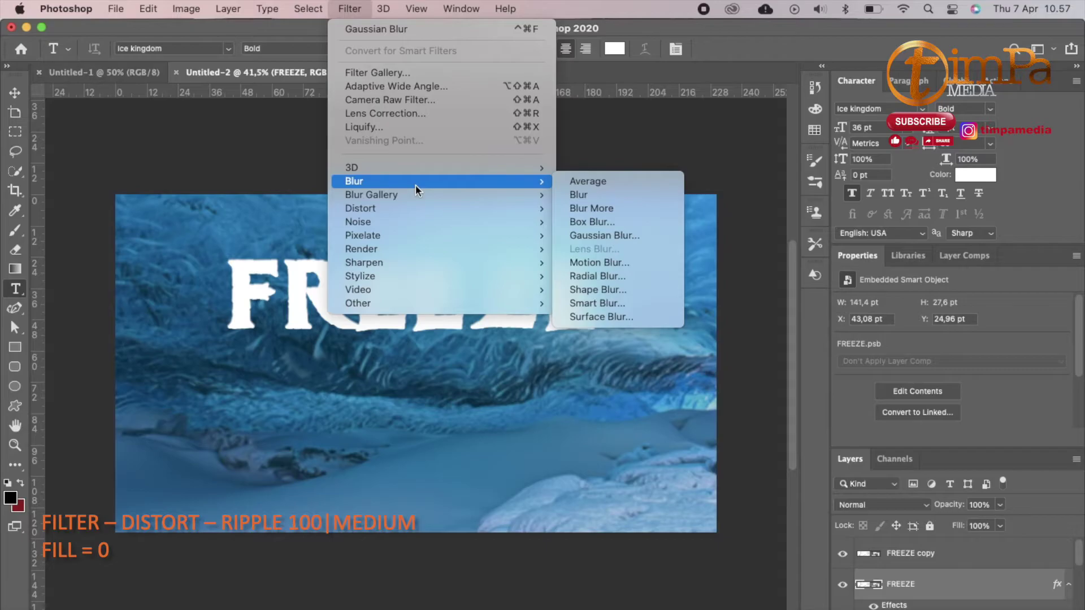
mouse_move(531, 208)
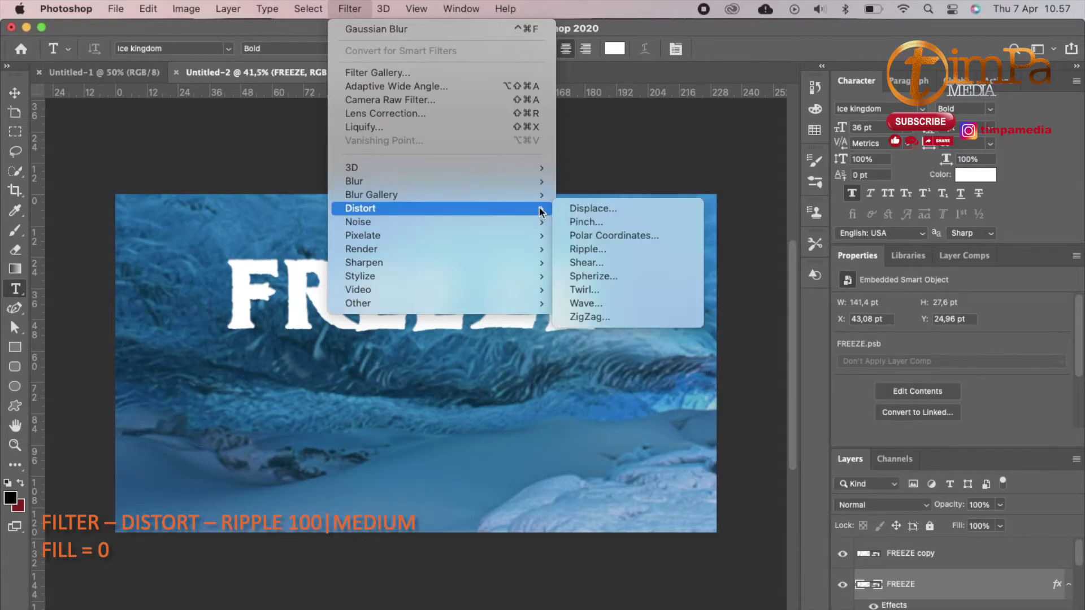
click(618, 250)
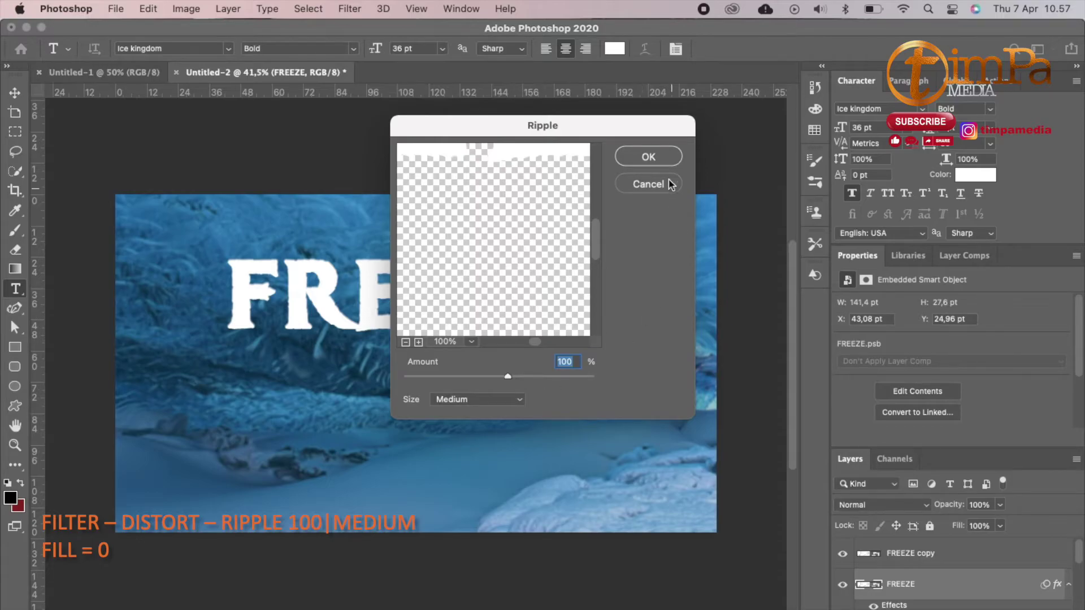
click(656, 158)
click(999, 504)
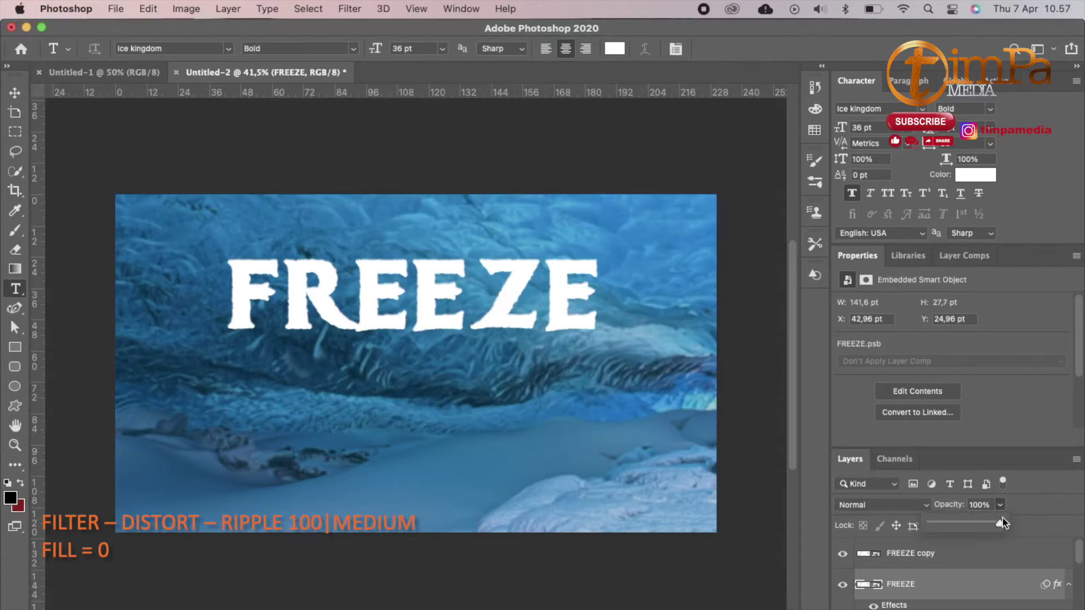
click(1000, 525)
drag(1000, 544, 817, 560)
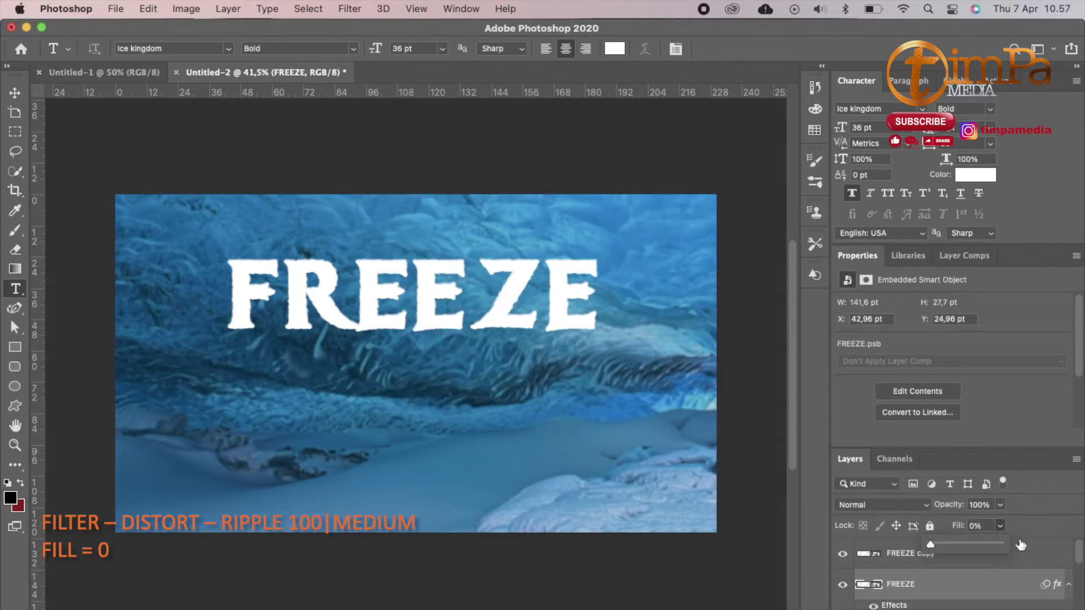
Select the FREEZE copy layer and briefly hide it to inspect the ice styling on the FREEZE layer beneath.
click(1035, 549)
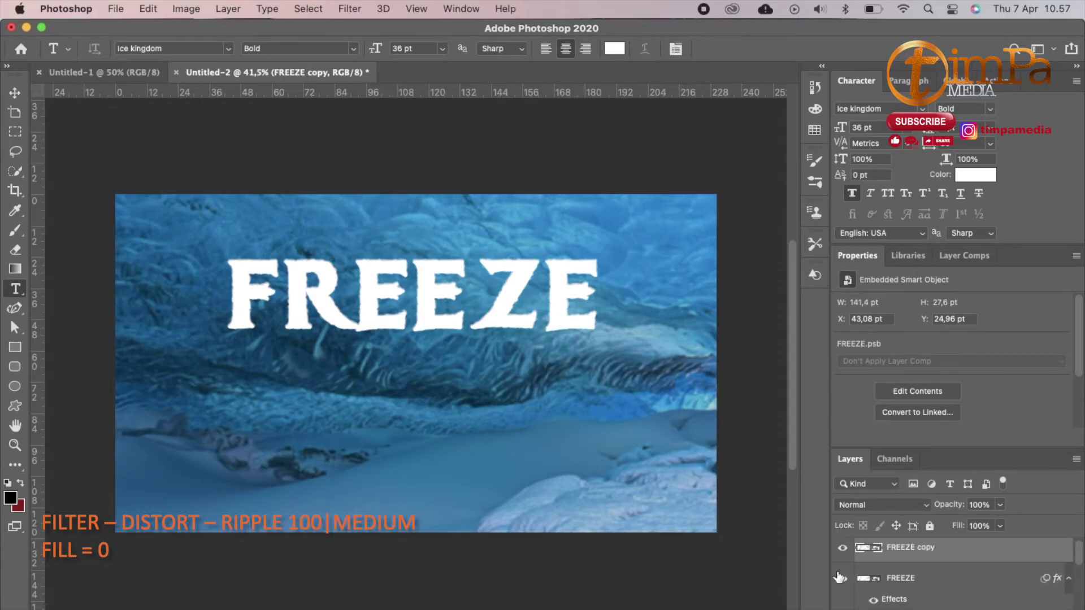
click(843, 554)
click(843, 554)
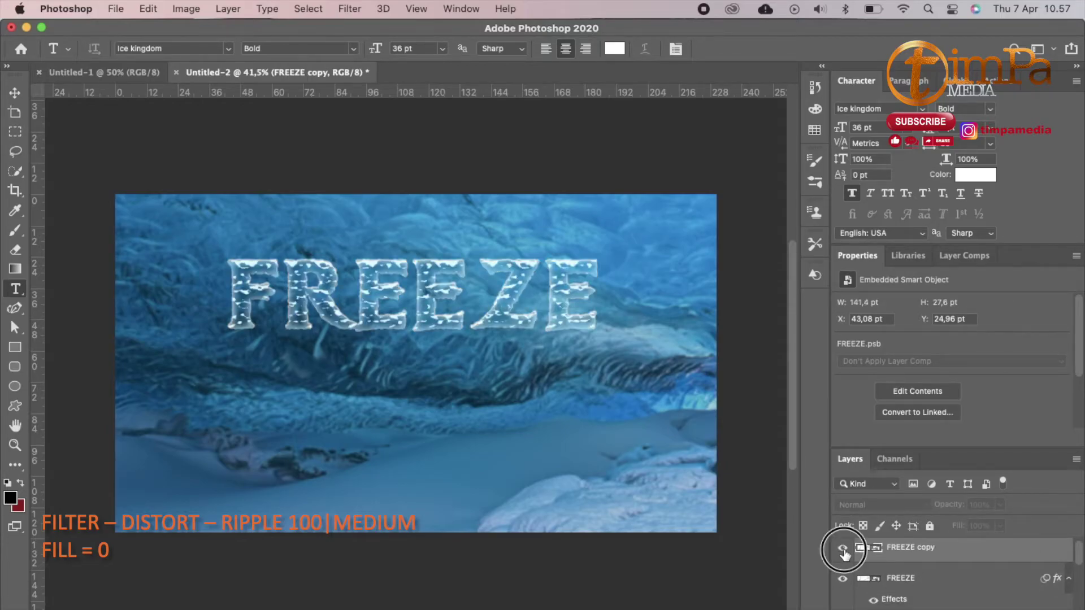
Add a Bevel & Emboss to FREEZE copy: Inner Bevel, Smooth, 150% depth, direction Up, size 25 px, soften 1 px.
click(969, 556)
double_click(969, 555)
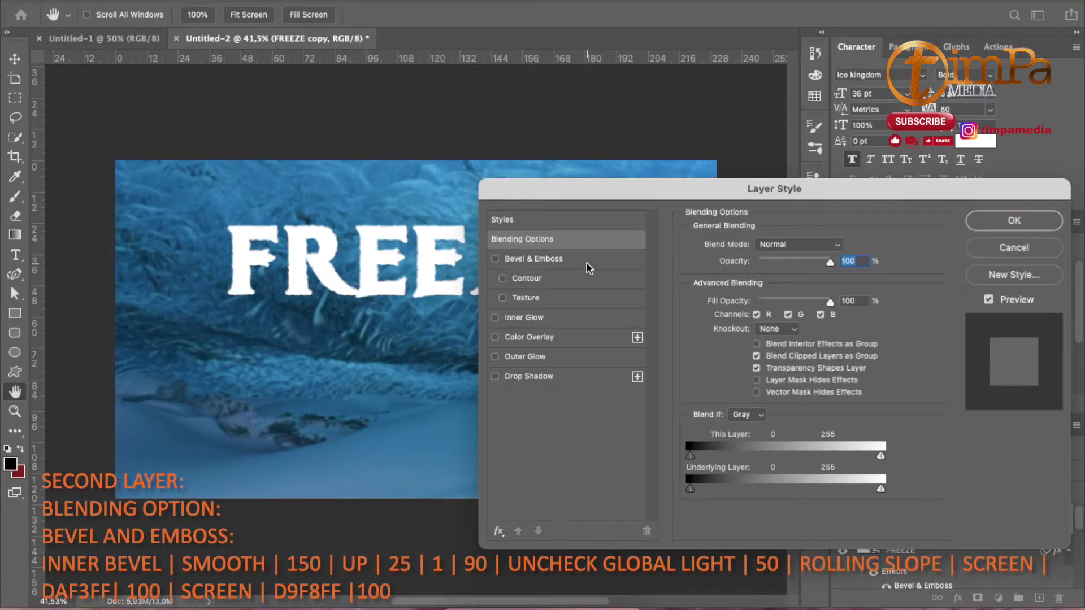
click(586, 263)
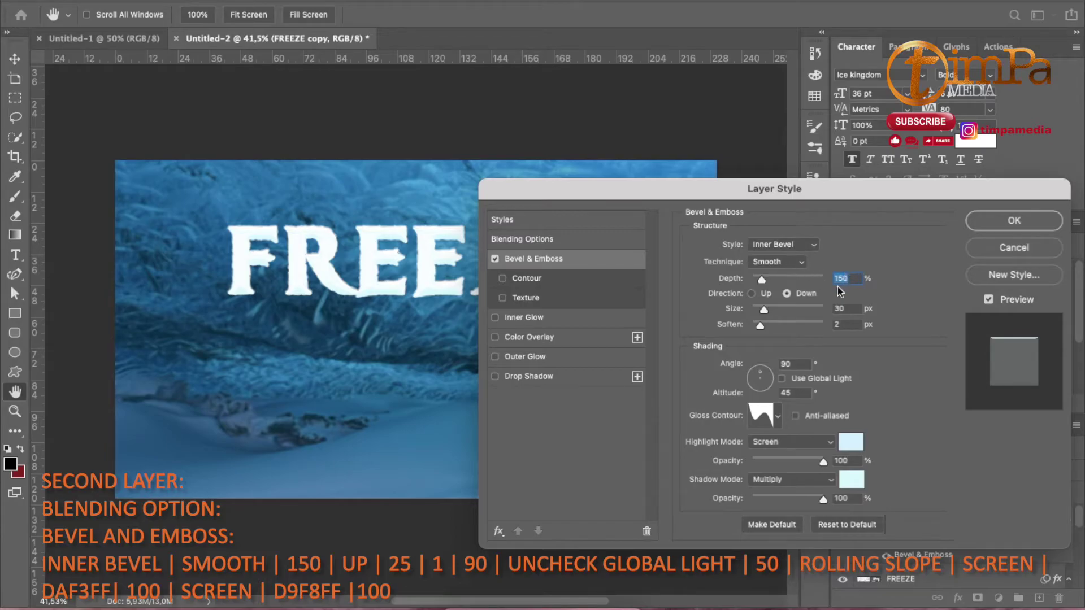
click(751, 294)
click(854, 310)
text(25)
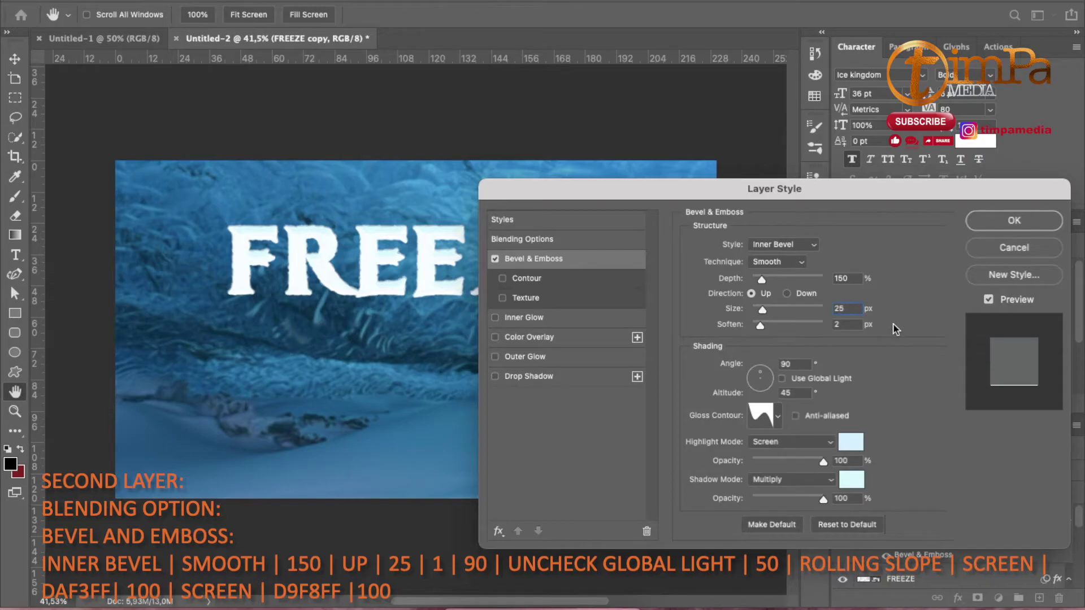
key(Tab)
text(1)
Set the bevel's altitude to 50° and its gloss contour to Rolling Slope - Descending, keeping the angle at 90°.
double_click(790, 391)
text(50)
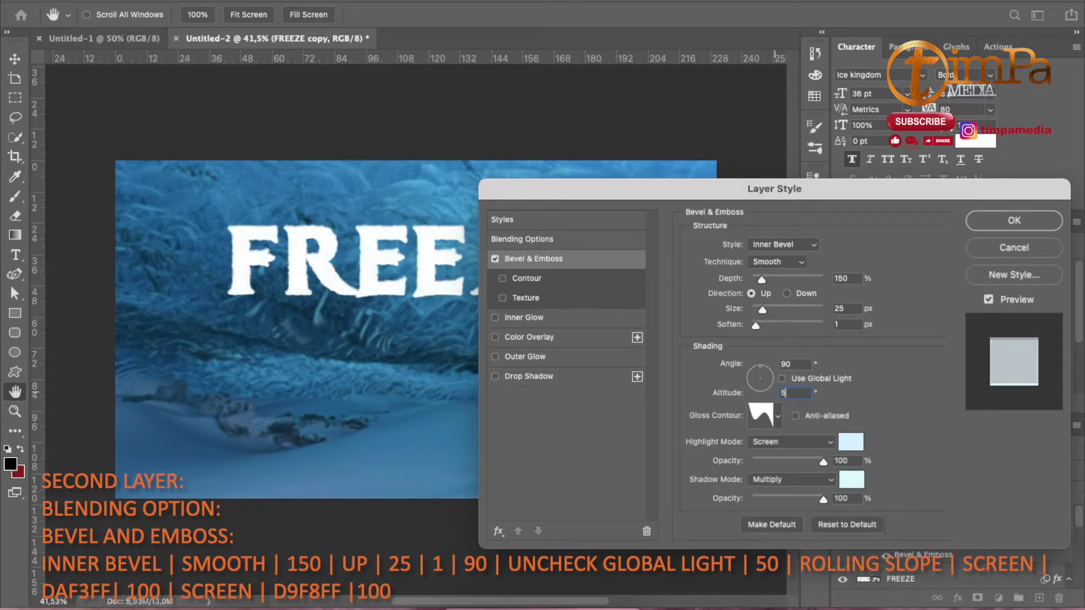
click(779, 417)
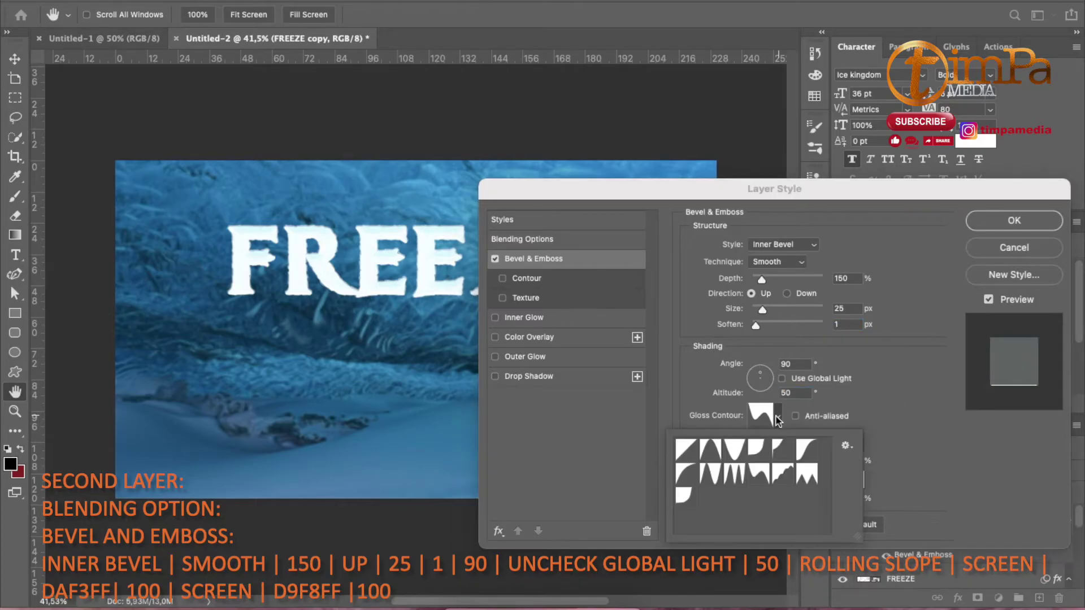
click(762, 480)
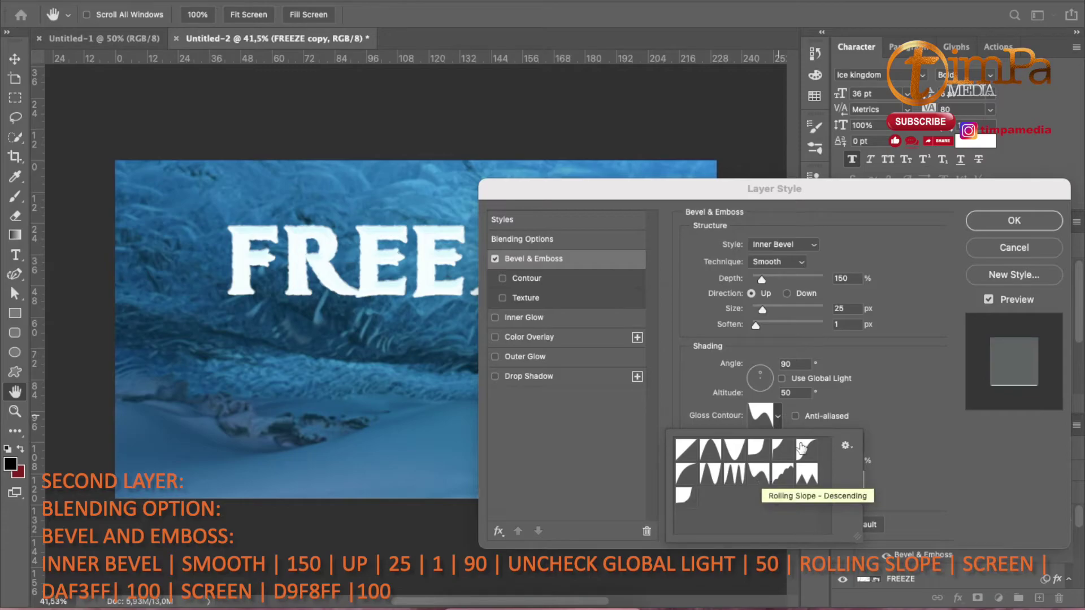
click(889, 426)
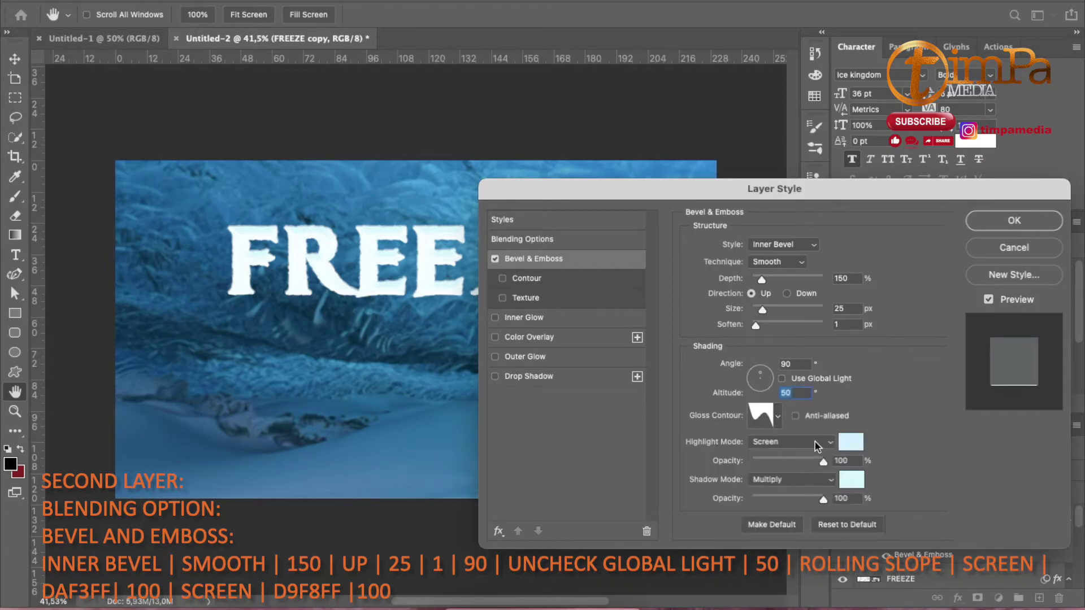
Set the bevel's Screen highlight color to daf3ff and its shadow to Screen mode with color d9f8ff, both at 100% opacity.
click(851, 441)
click(967, 512)
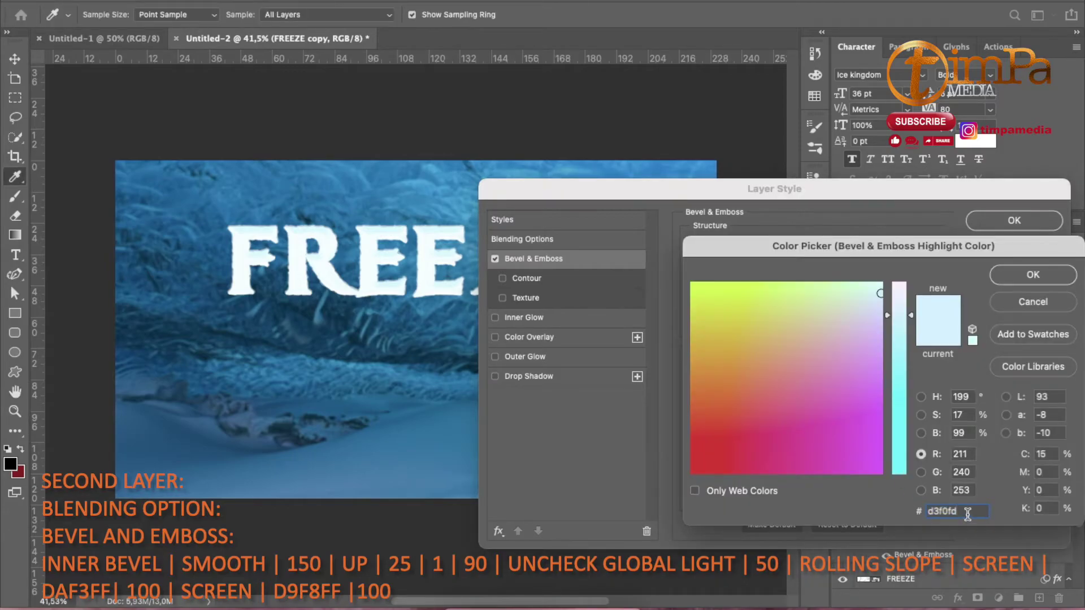
drag(967, 512, 943, 507)
text(3FF)
key(Return)
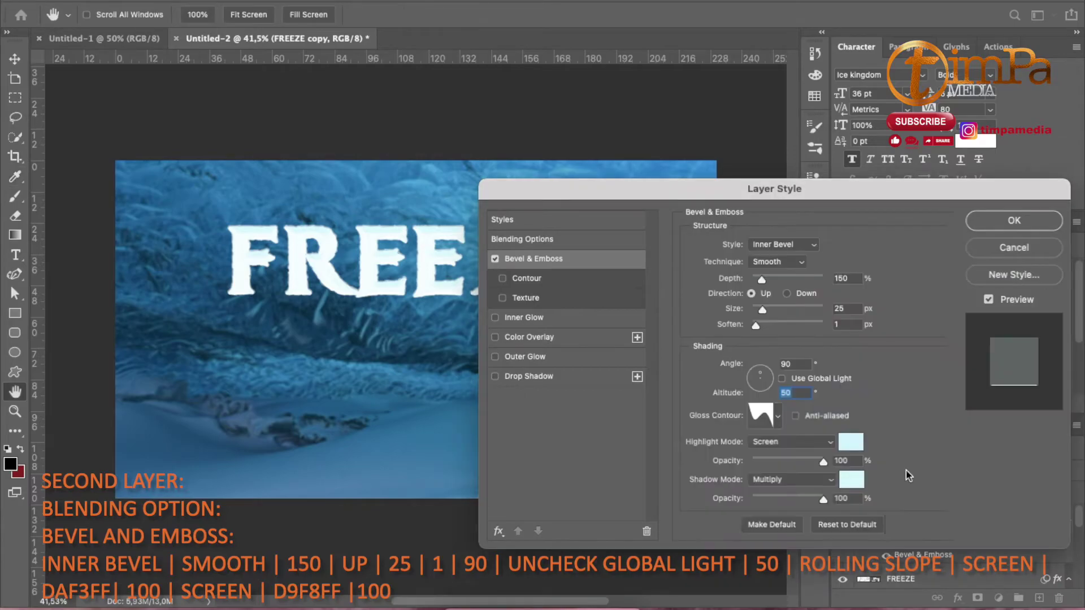
click(805, 479)
click(808, 559)
click(852, 479)
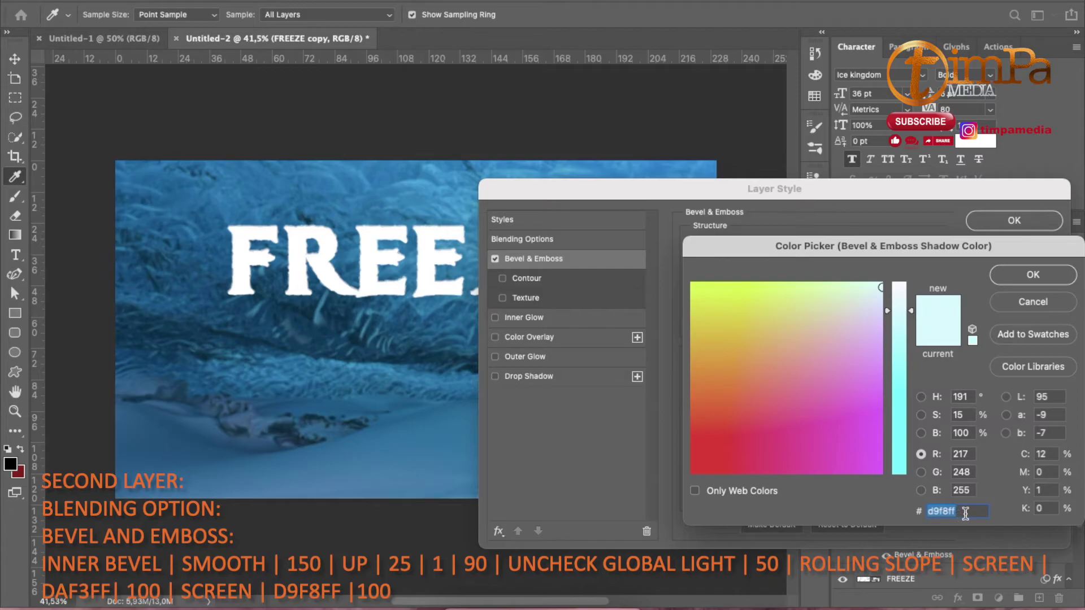
key(Return)
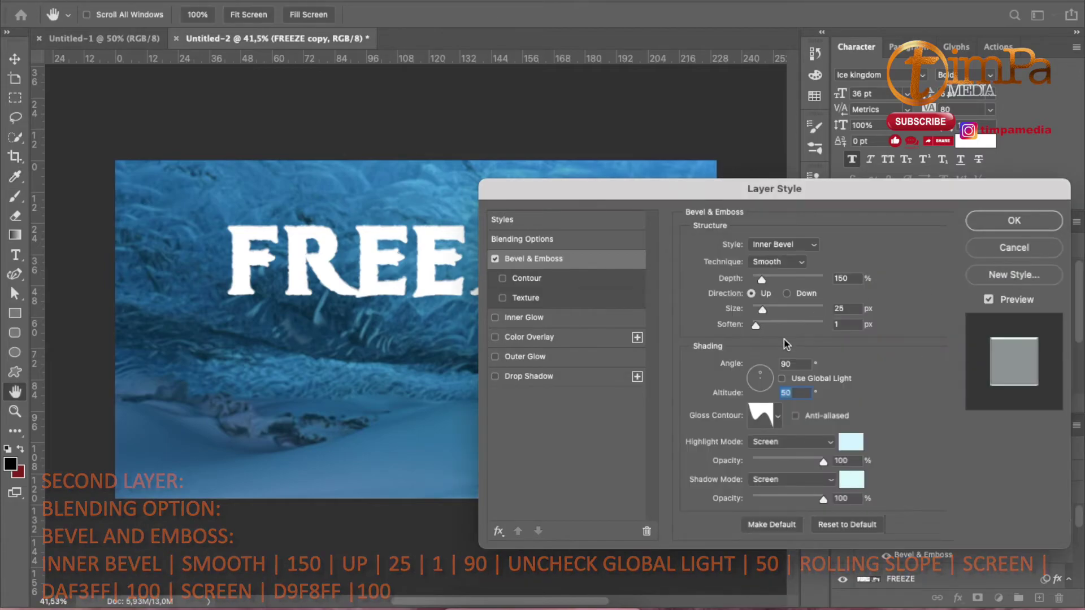
Add a Texture to the bevel using the Styrofoam pattern at 100% scale and +100% depth.
click(553, 297)
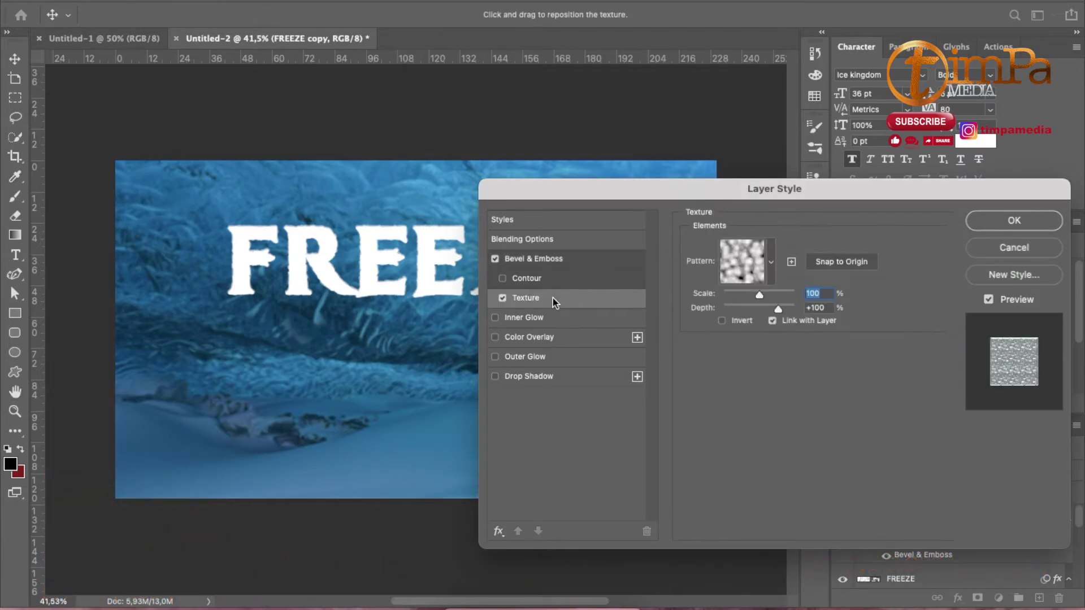
click(767, 270)
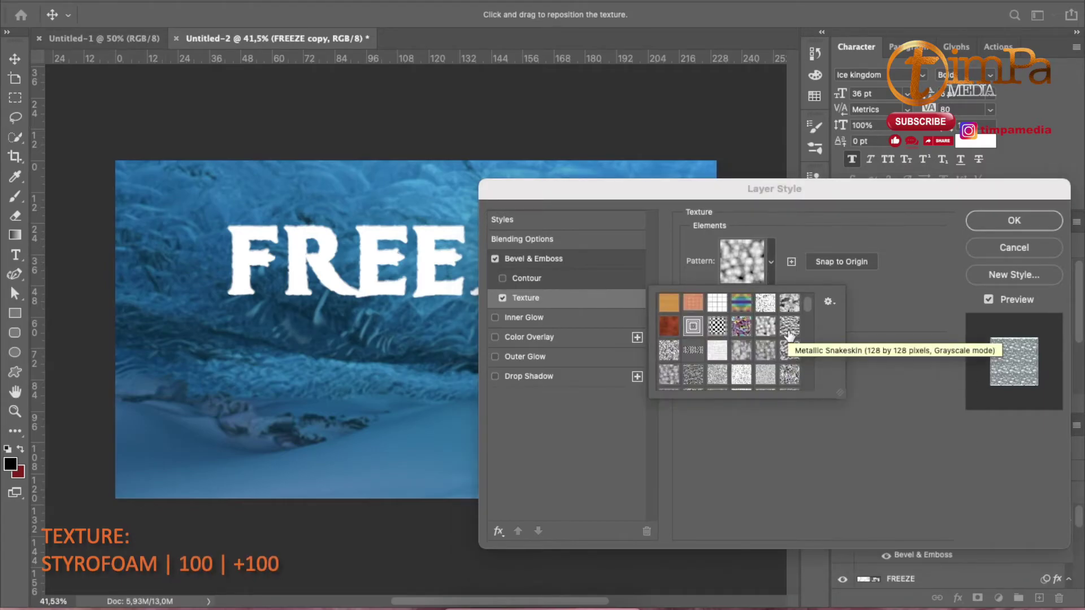
scroll(771, 363, down, 1)
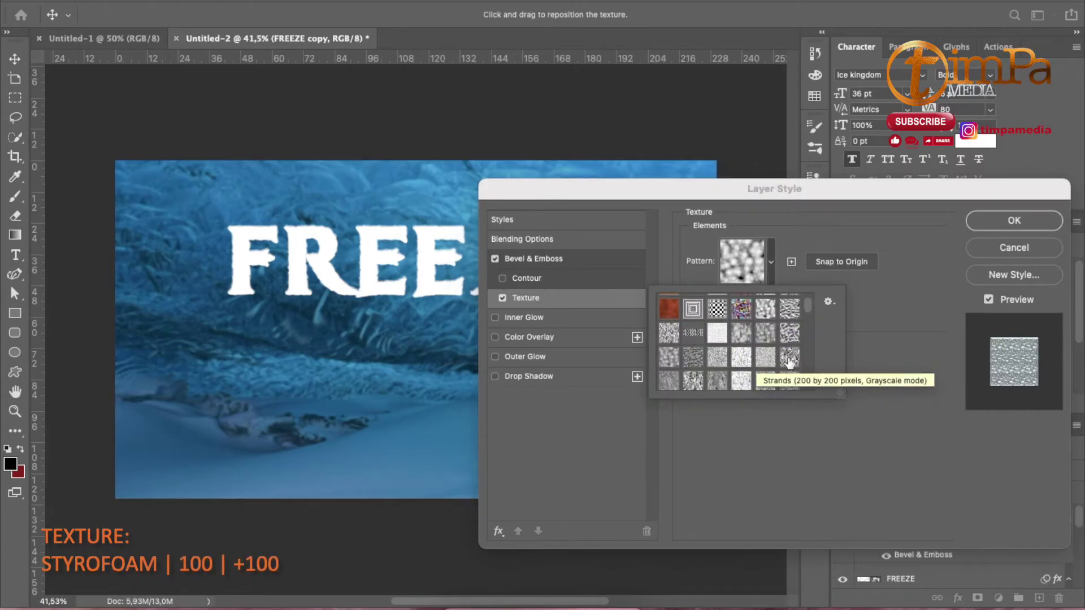
click(739, 382)
scroll(742, 385, down, 1)
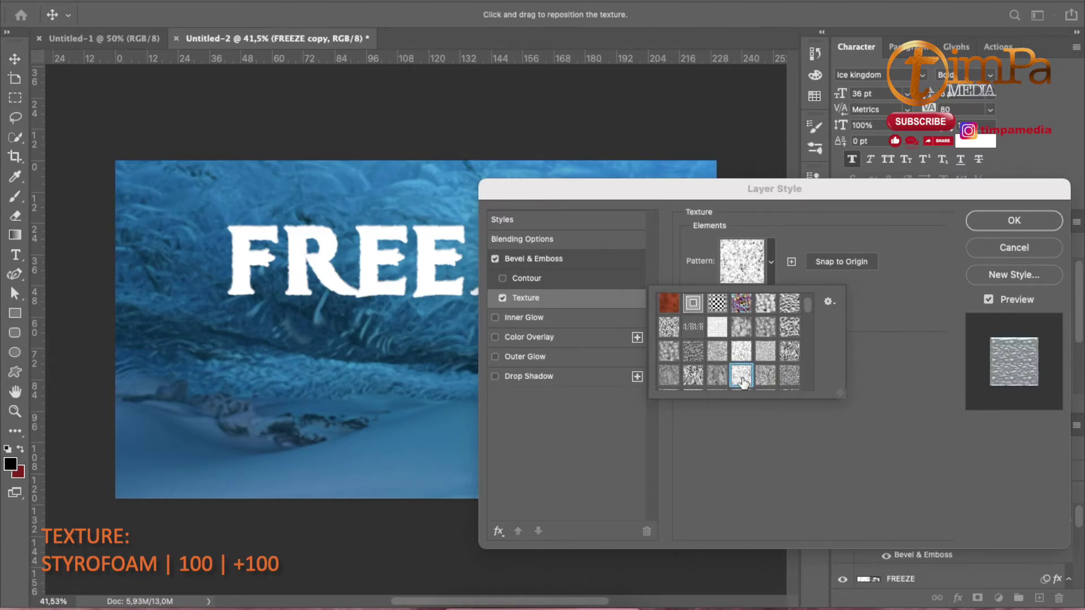
click(894, 315)
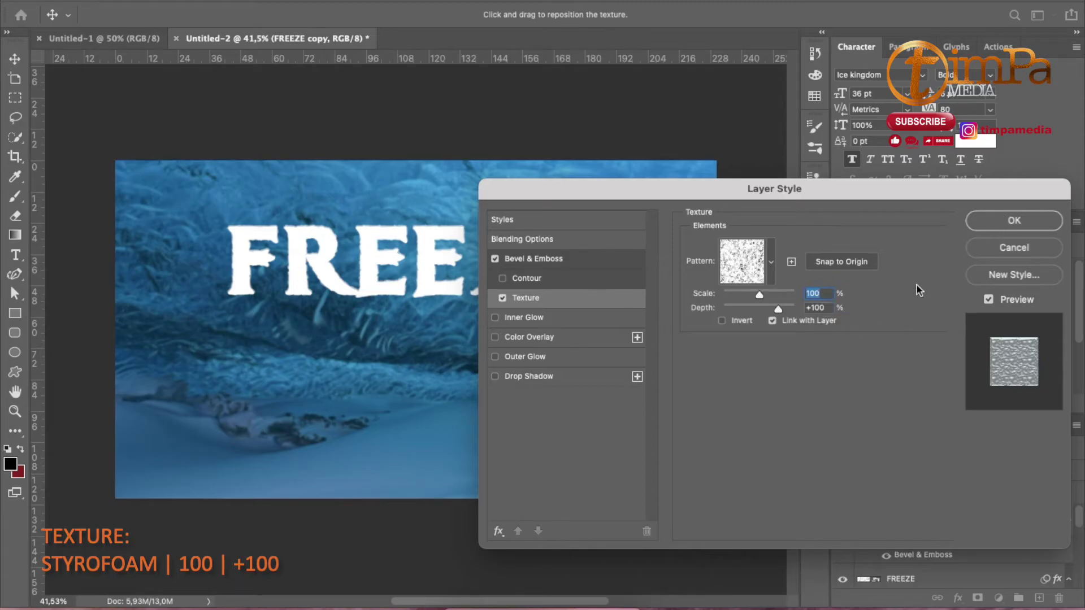
Add an Outer Glow: Screen, 75% opacity, eaf9ff, Softer, 100% spread, 2 px size, Linear contour, 100% range, and apply the layer style.
click(531, 357)
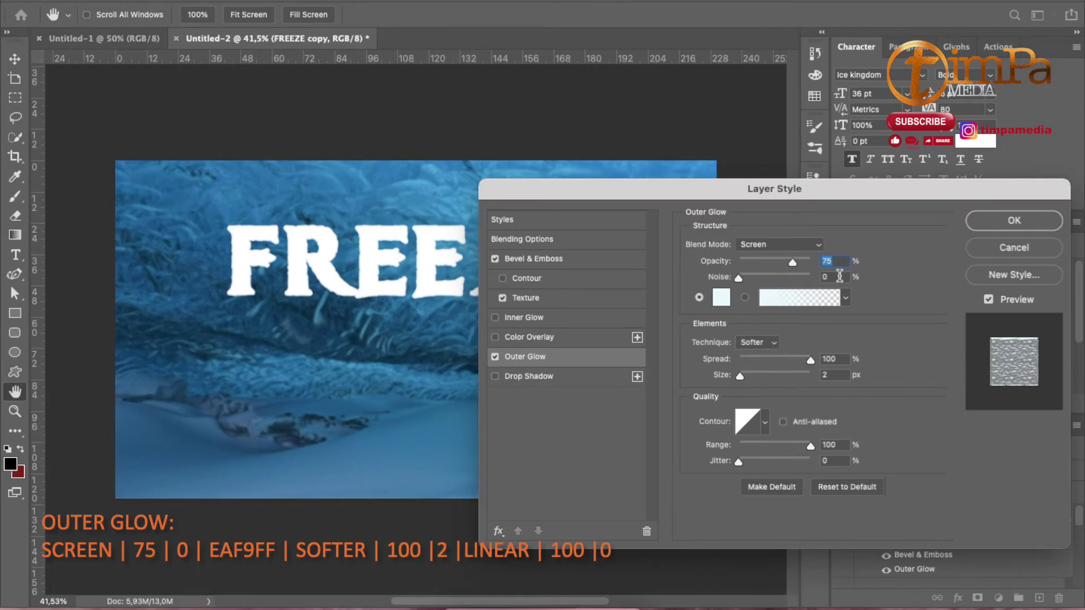
click(721, 298)
click(960, 511)
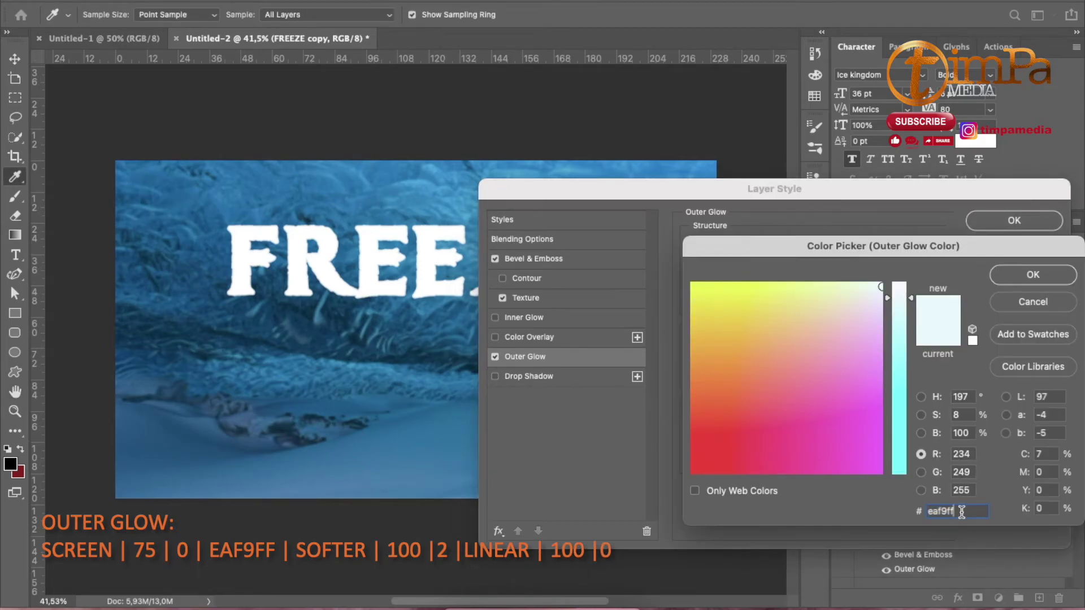
click(1030, 277)
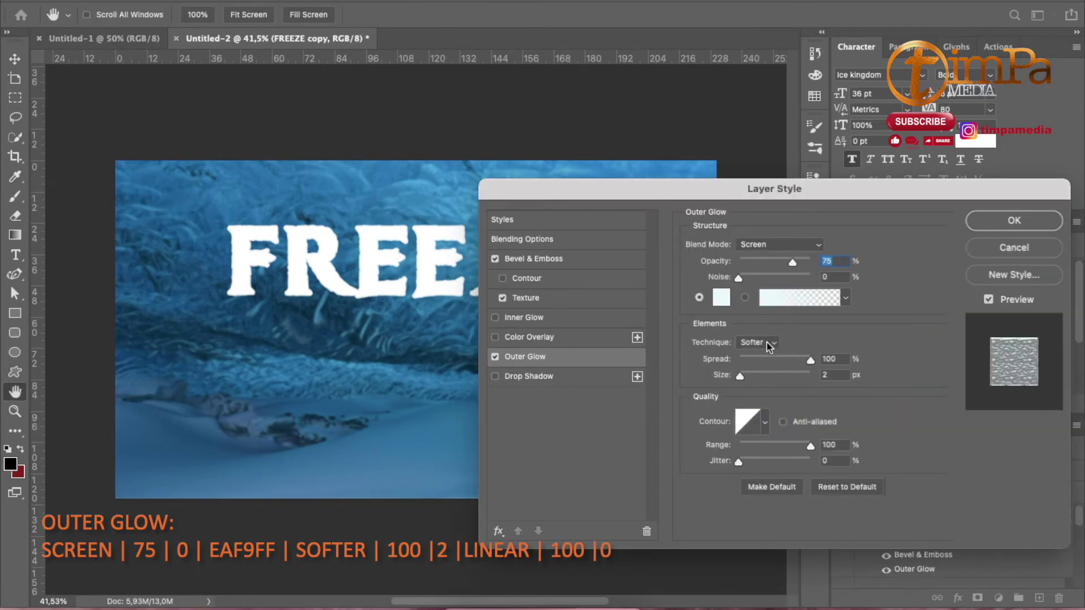
click(764, 425)
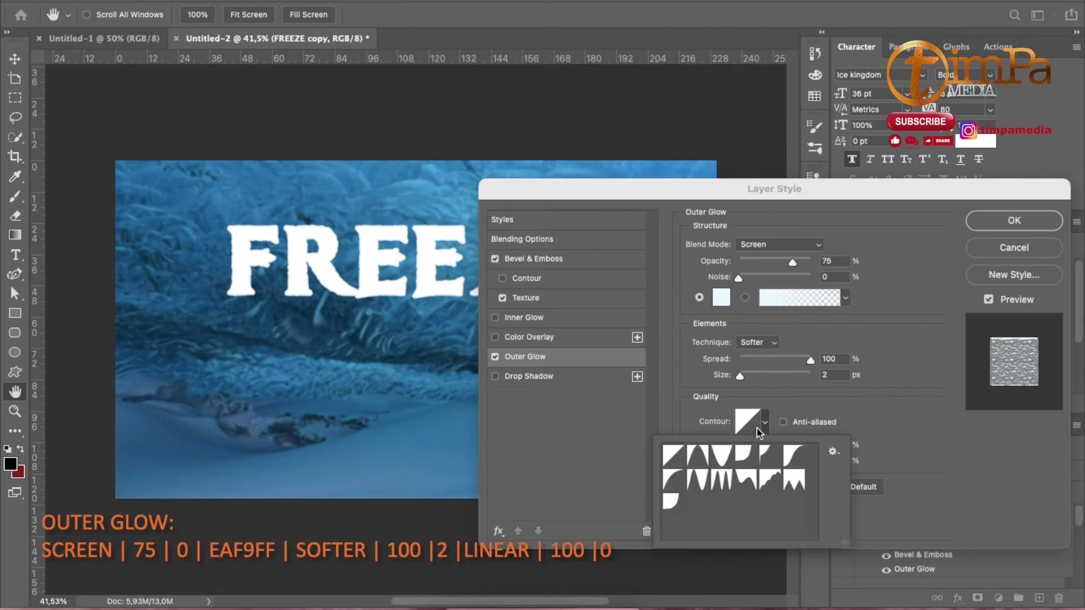
click(889, 448)
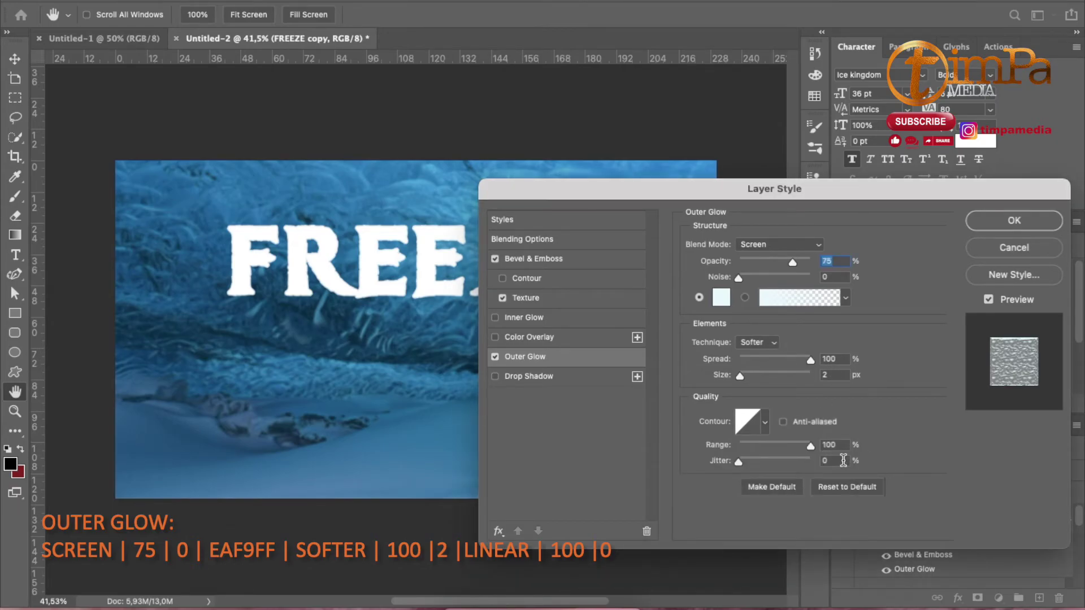
key(Return)
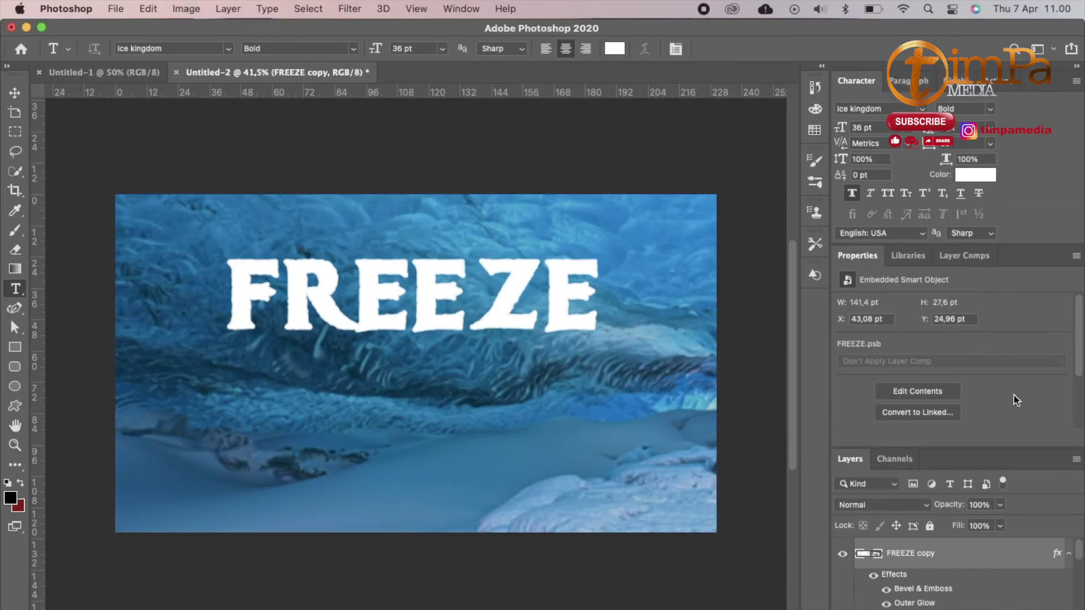
Apply a Ripple distortion of 100% at Medium size to FREEZE copy and set that layer's Fill to 0%.
click(350, 9)
mouse_move(526, 208)
click(599, 252)
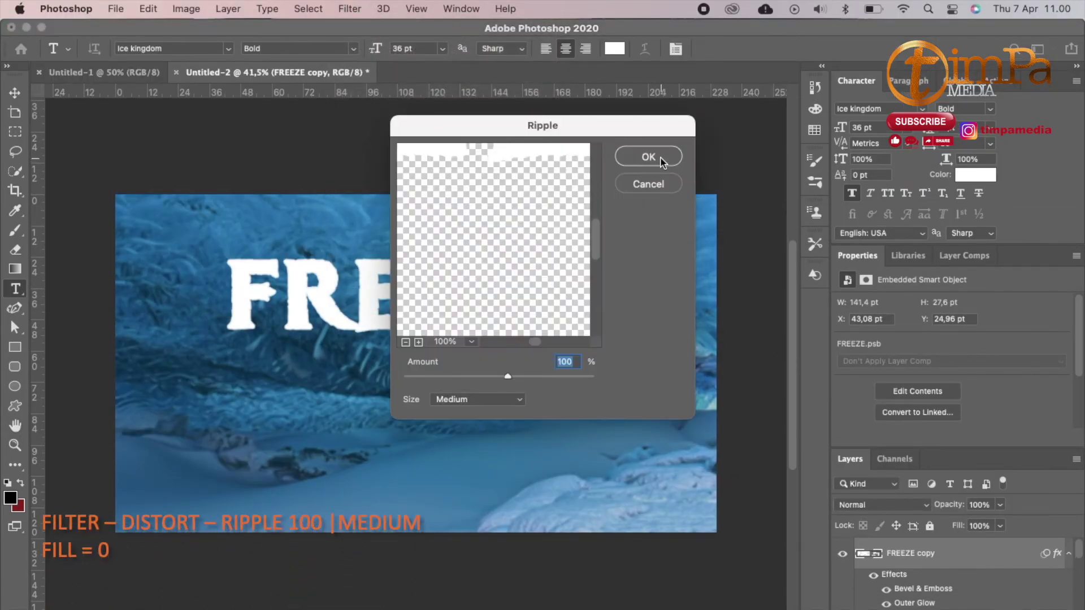
click(649, 156)
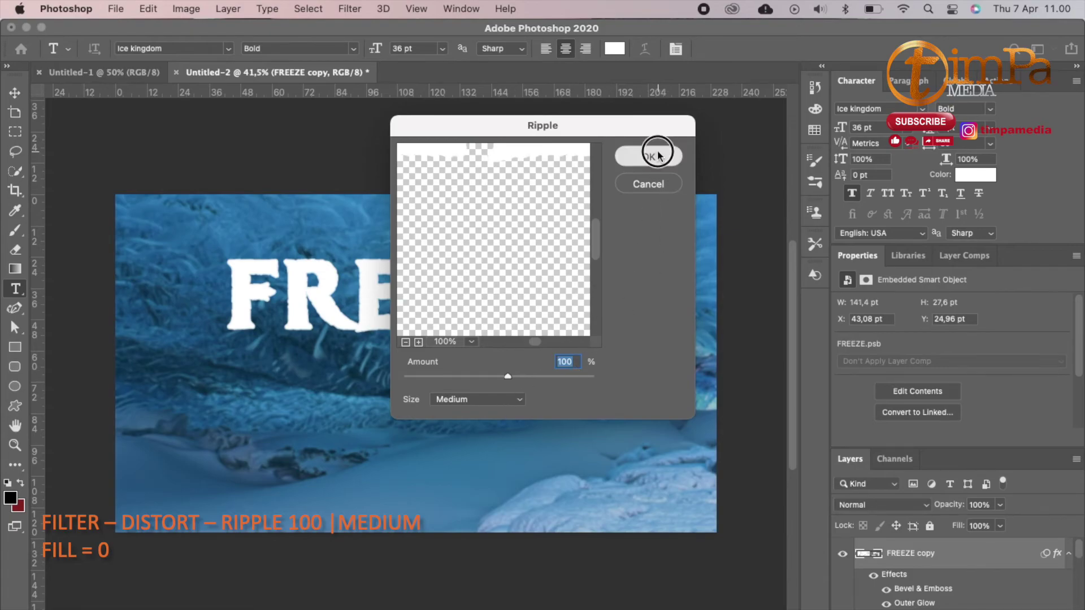
drag(999, 526, 782, 535)
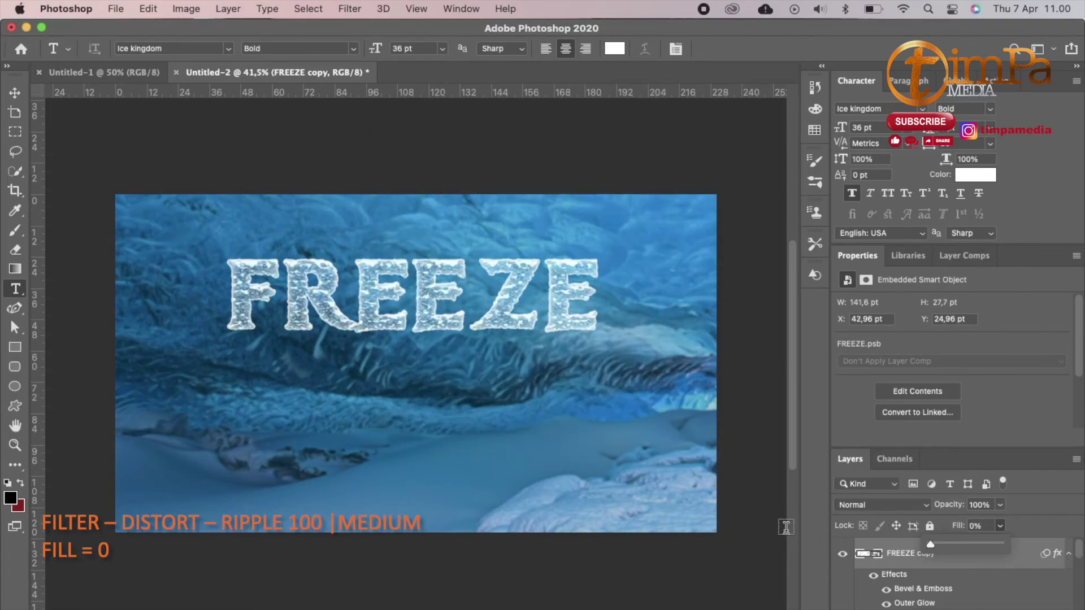
click(1002, 519)
Examine the combined ice texture and edges of the FREEZE lettering up close and against the whole background.
scroll(576, 328, up, 5)
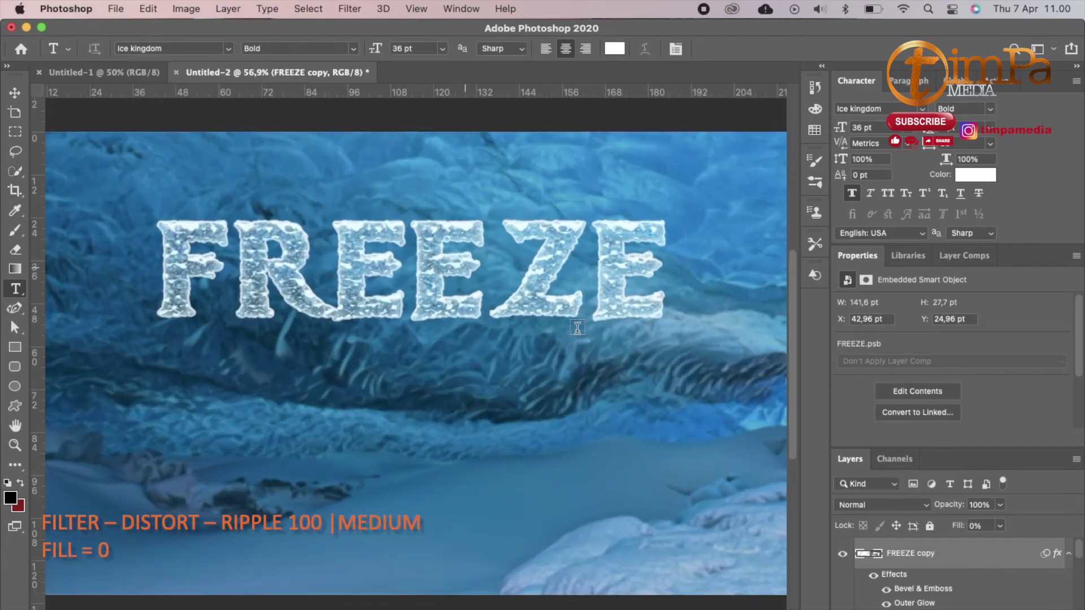
key(super+plus)
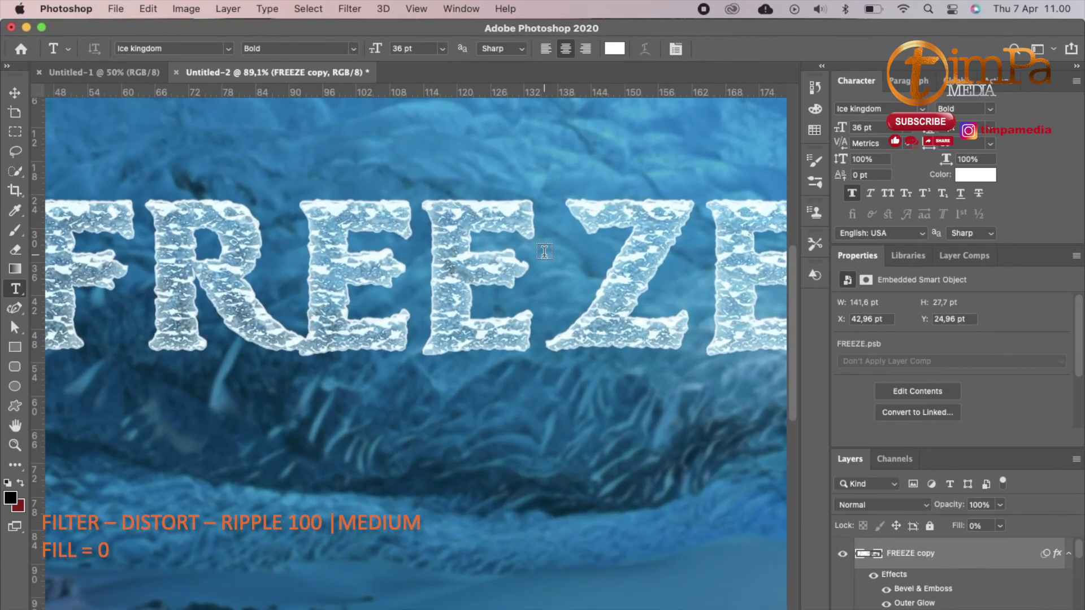
key(super+minus)
key(super+minus)
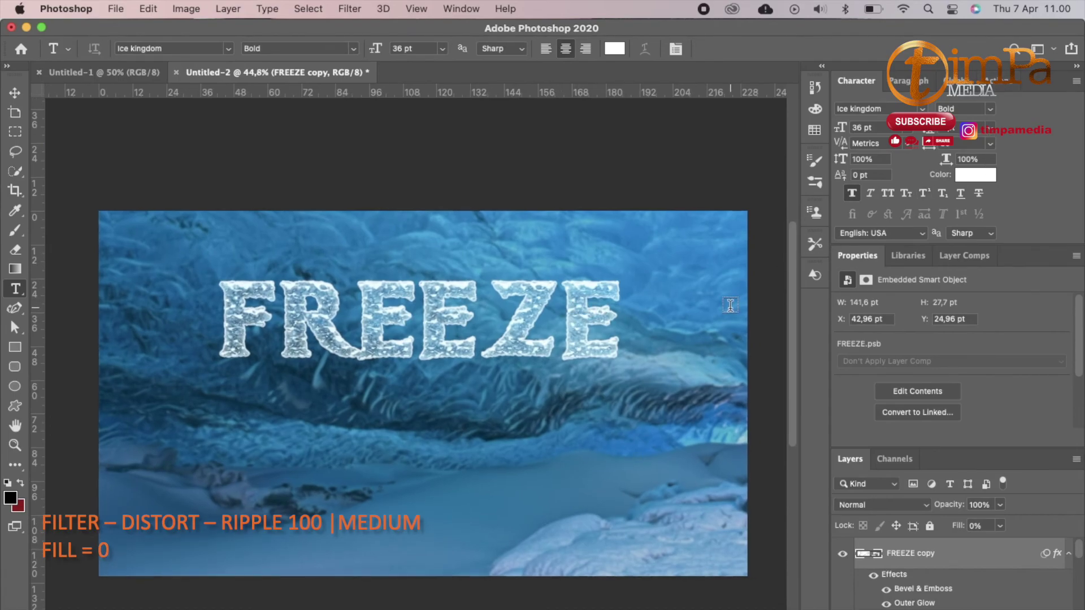
key(super+plus)
key(super+plus)
key(super+minus)
key(super+minus)
key(super+plus)
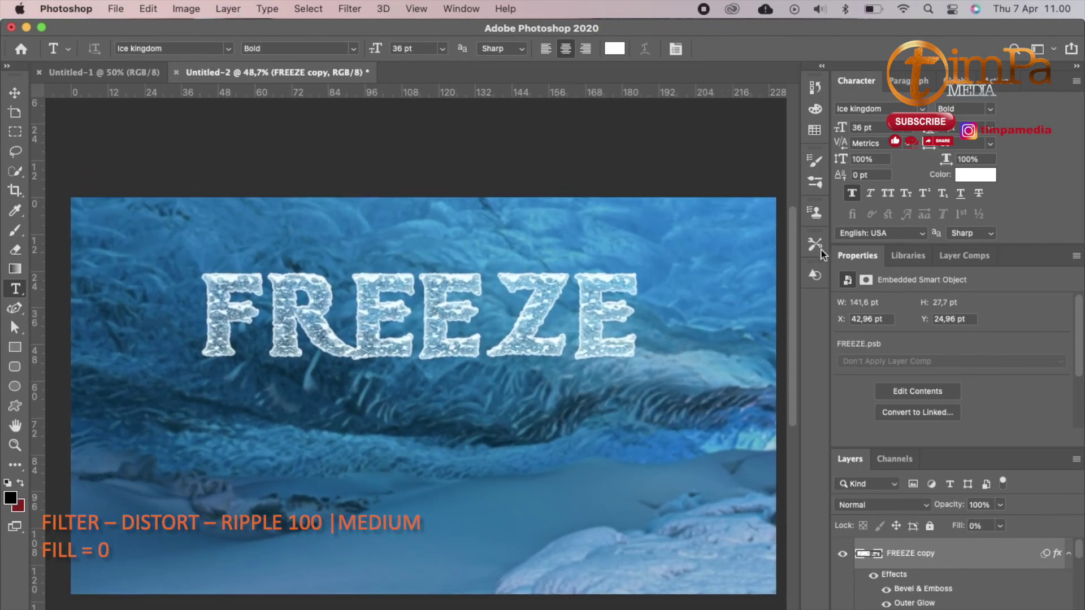